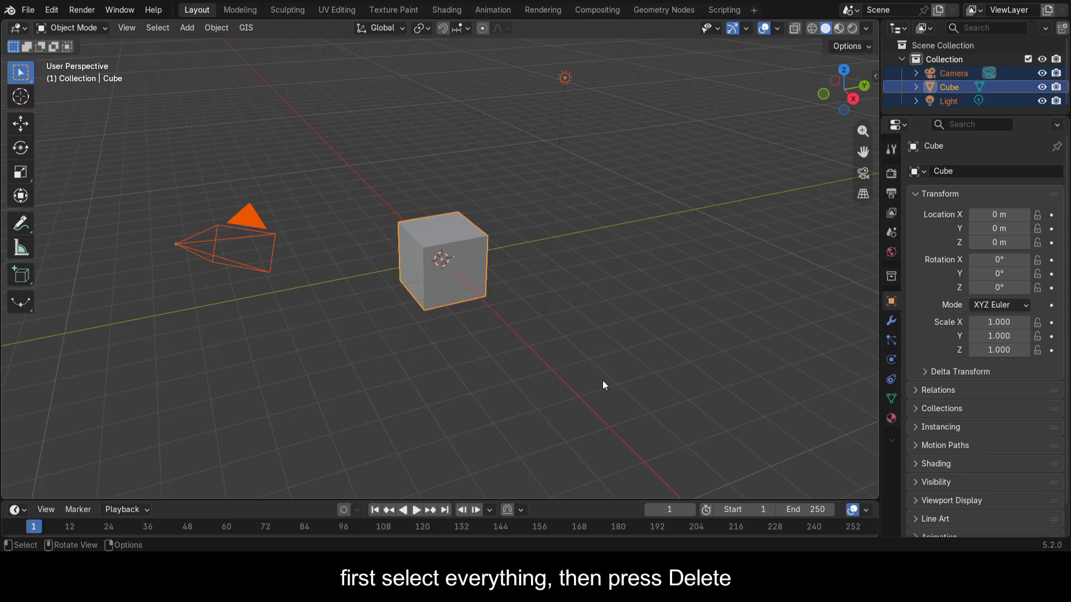
Delete all the default objects and import Sword And Shield Attack.fbx from the Downloads folder.
{"action": "key", "text": "Delete"}
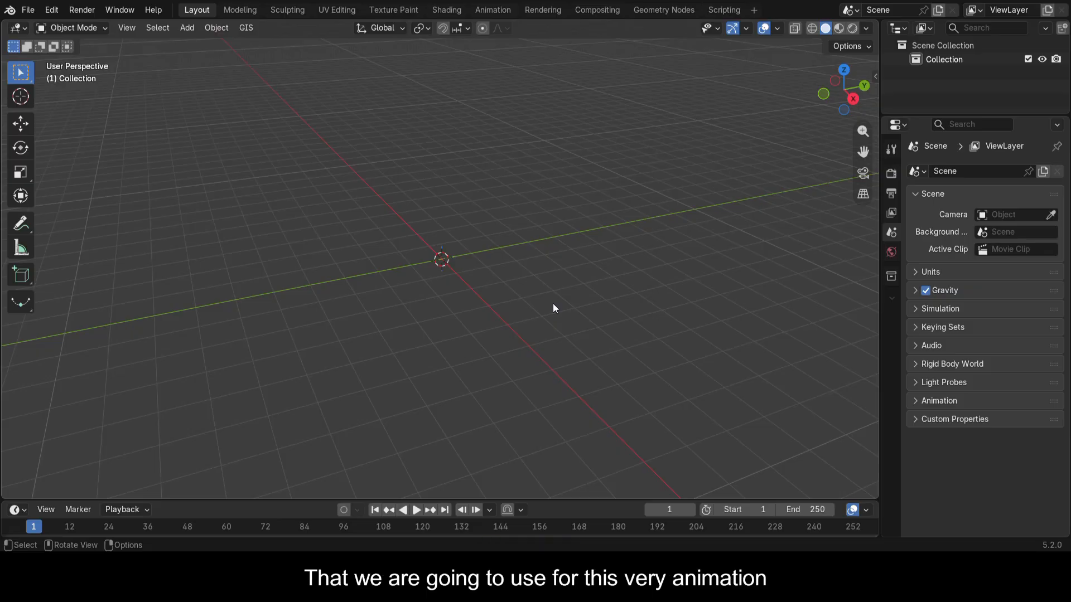
{"action": "left_click", "coordinate": [28, 10]}
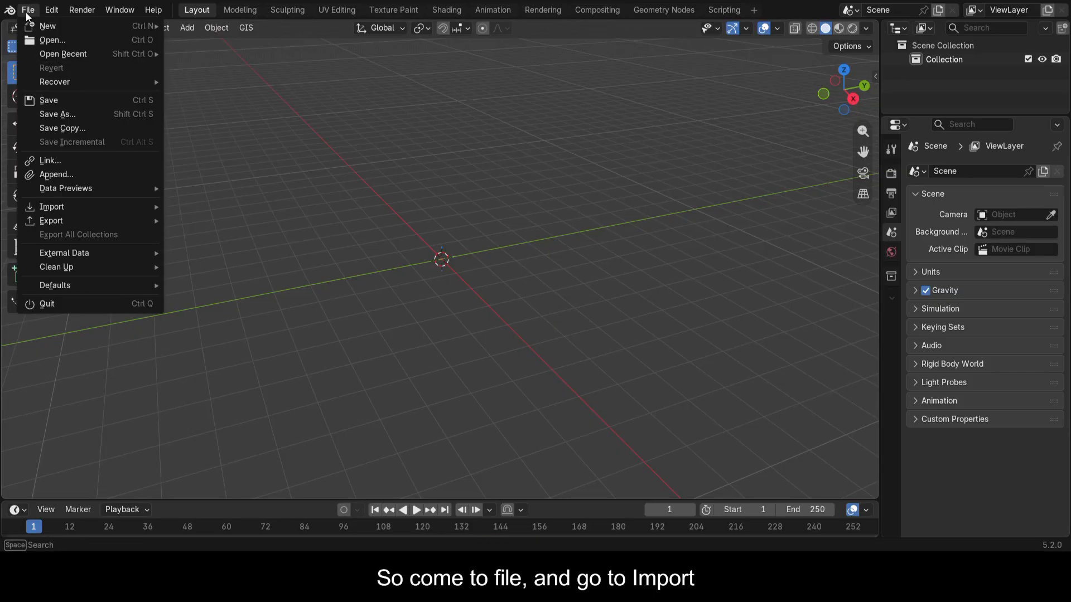
{"action": "mouse_move", "coordinate": [39, 211]}
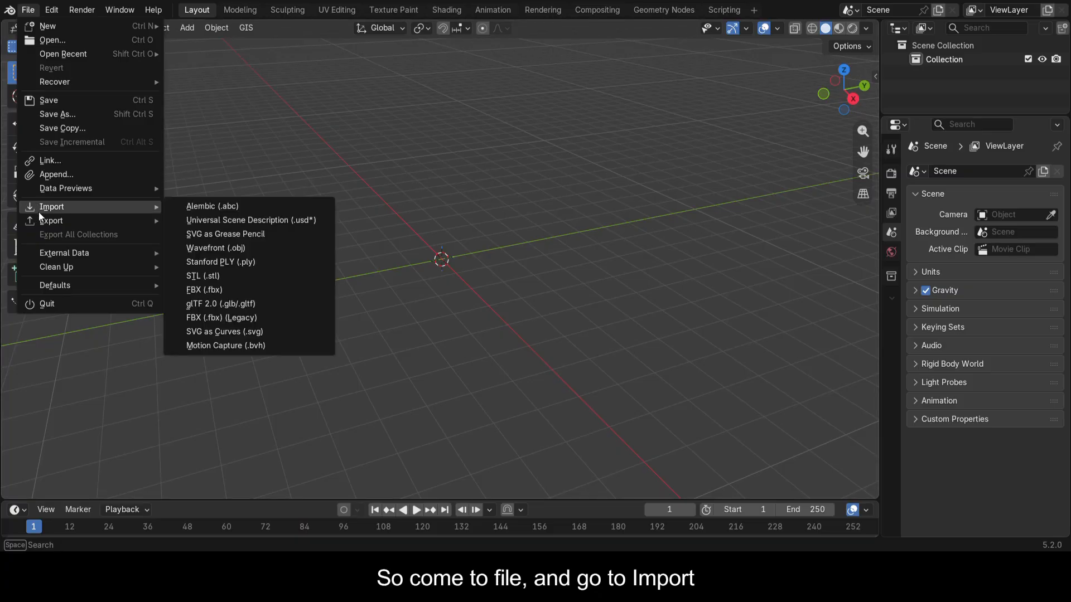
{"action": "left_click", "coordinate": [247, 290]}
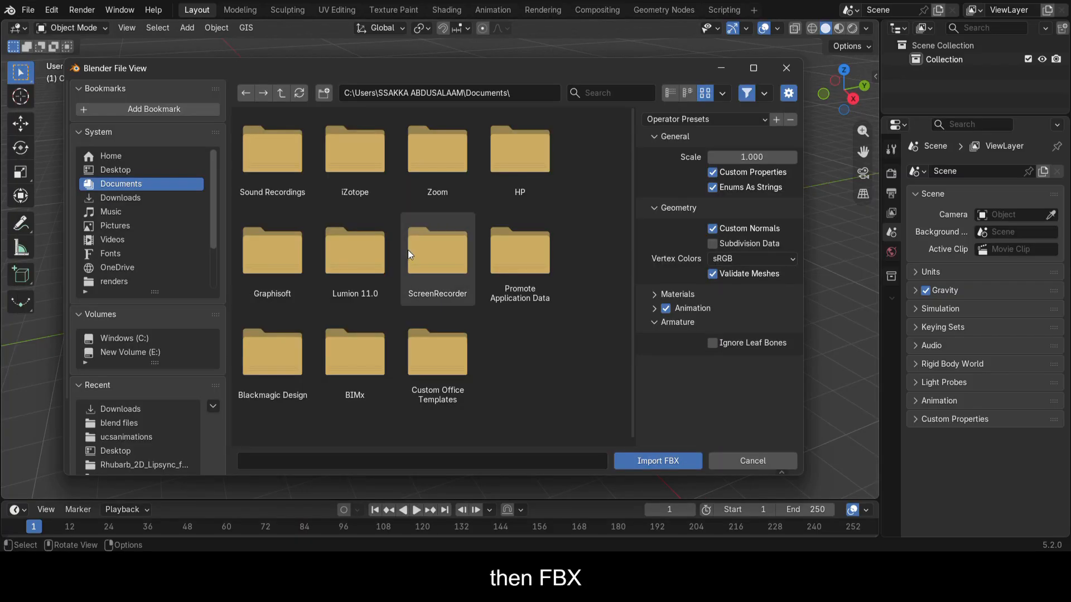
{"action": "left_click", "coordinate": [121, 409]}
{"action": "scroll", "coordinate": [455, 366], "scroll_direction": "down", "scroll_amount": 5}
{"action": "left_click", "coordinate": [327, 222]}
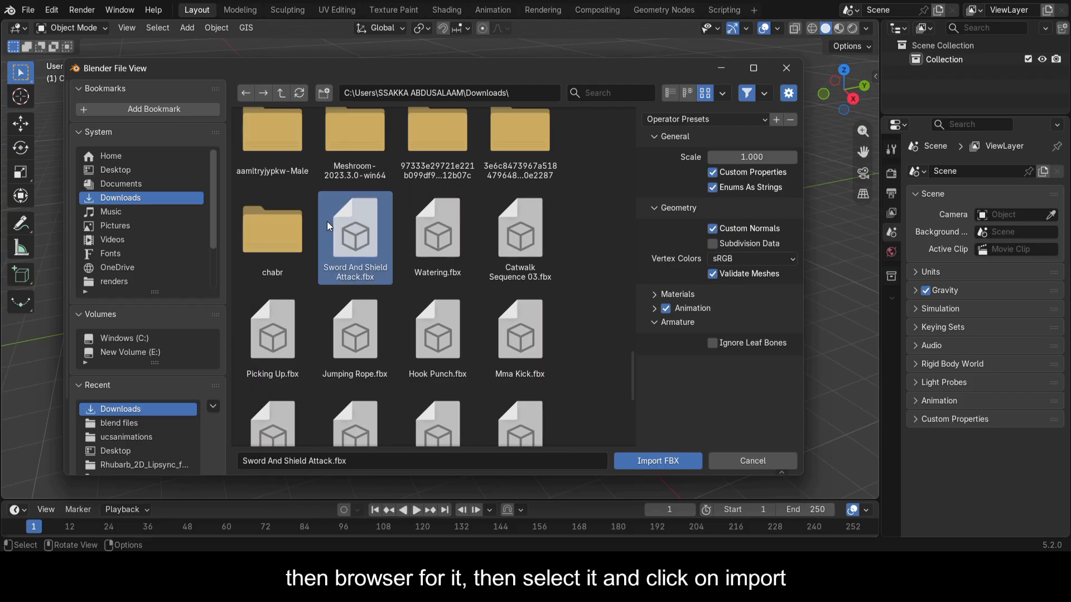
{"action": "left_click", "coordinate": [669, 460]}
Add a mesh plane to the scene at the imported knight's starting position.
{"action": "left_click_drag", "start_coordinate": [842, 89], "coordinate": [863, 151]}
{"action": "key", "text": "KP_Decimal"}
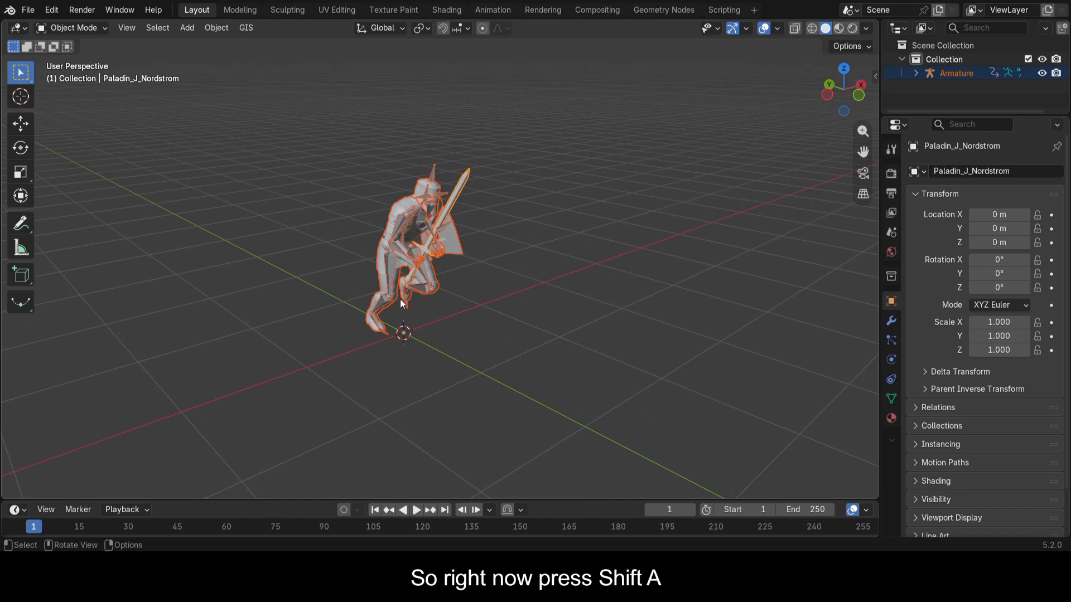
{"action": "key", "text": "shift+a"}
{"action": "mouse_move", "coordinate": [400, 303]}
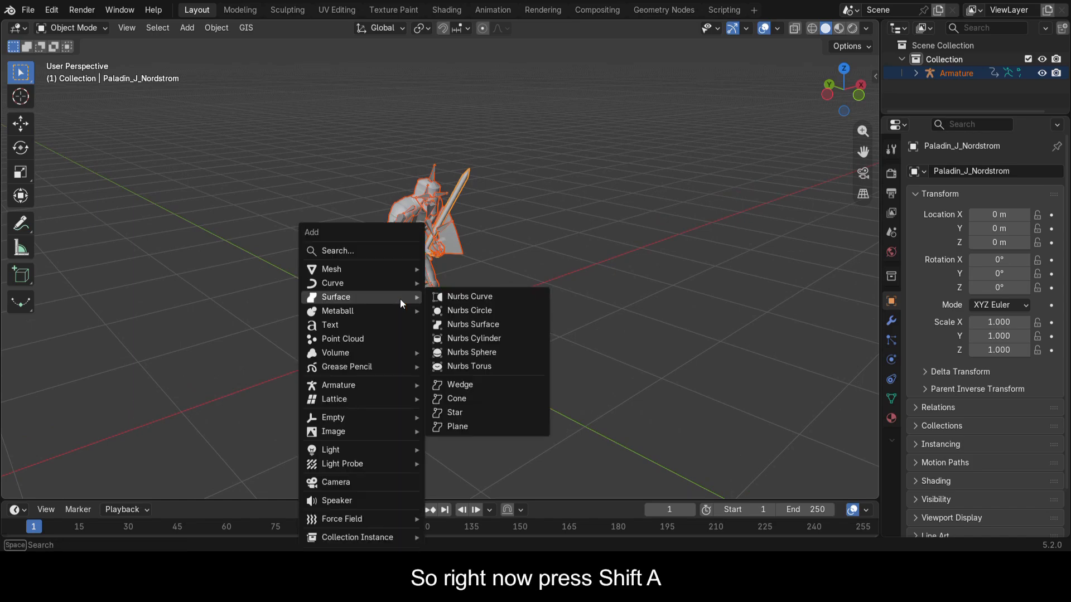
{"action": "mouse_move", "coordinate": [383, 271]}
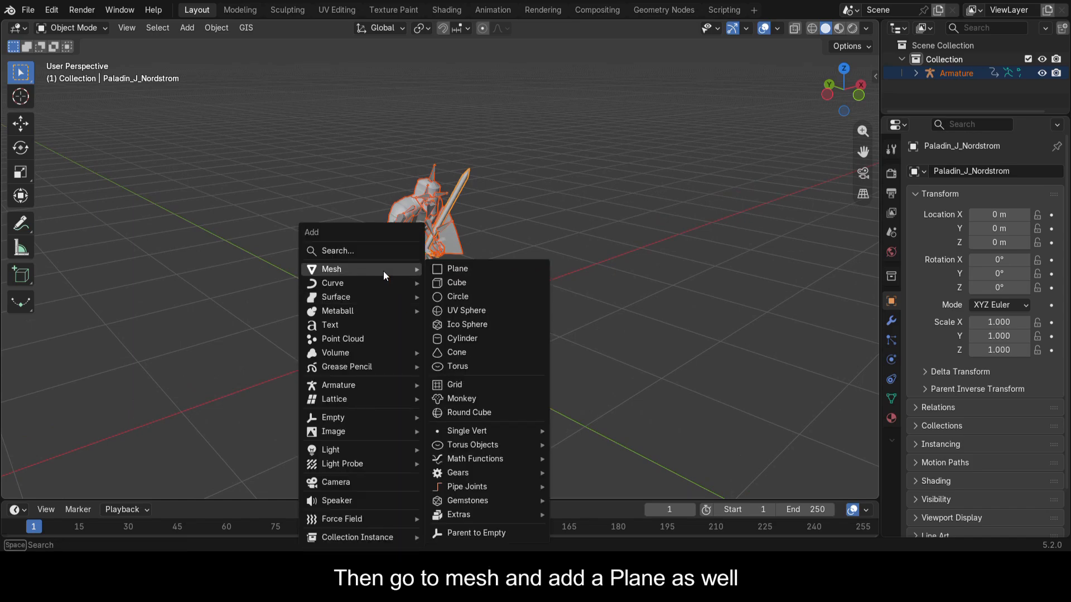
{"action": "left_click", "coordinate": [470, 264]}
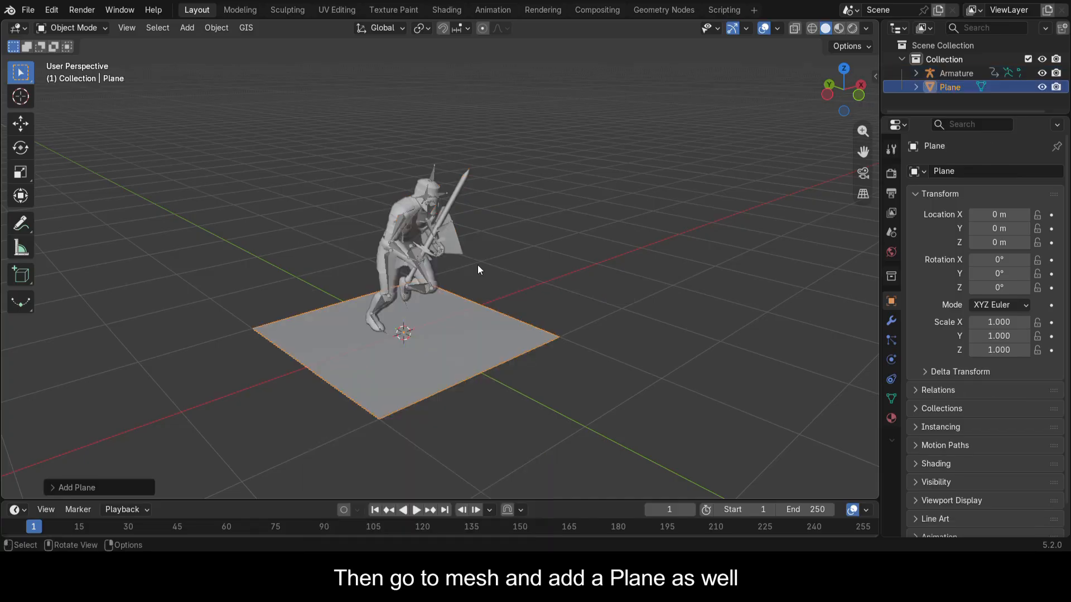
Go to frame 65 and, in side view, move the plane onto the knight at about Y -3.65 m, Z 0.88 m.
{"action": "left_click", "coordinate": [828, 96]}
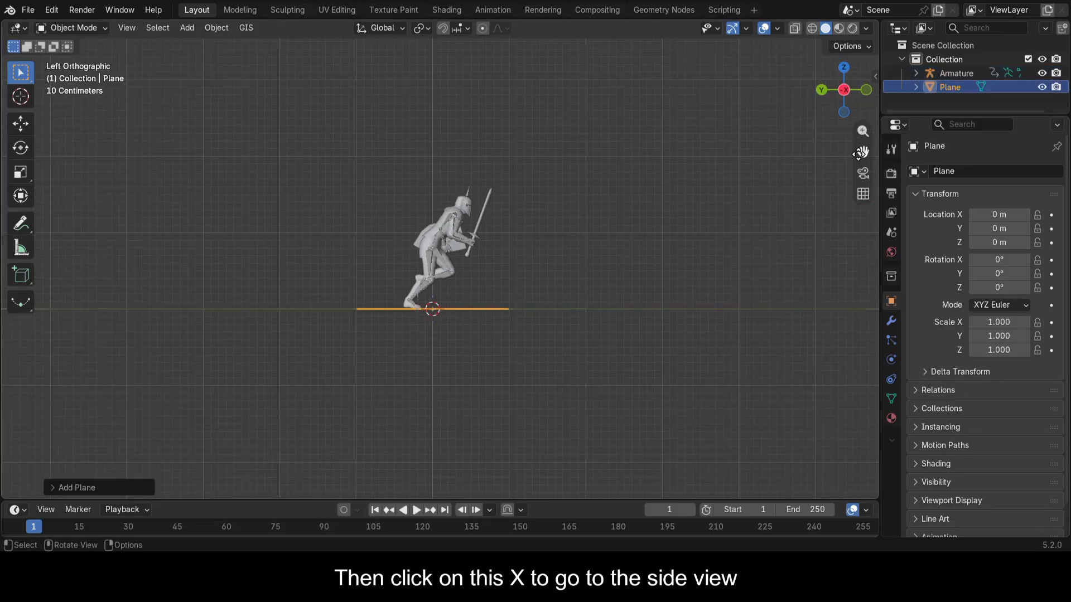
{"action": "left_click_drag", "start_coordinate": [865, 153], "coordinate": [713, 186]}
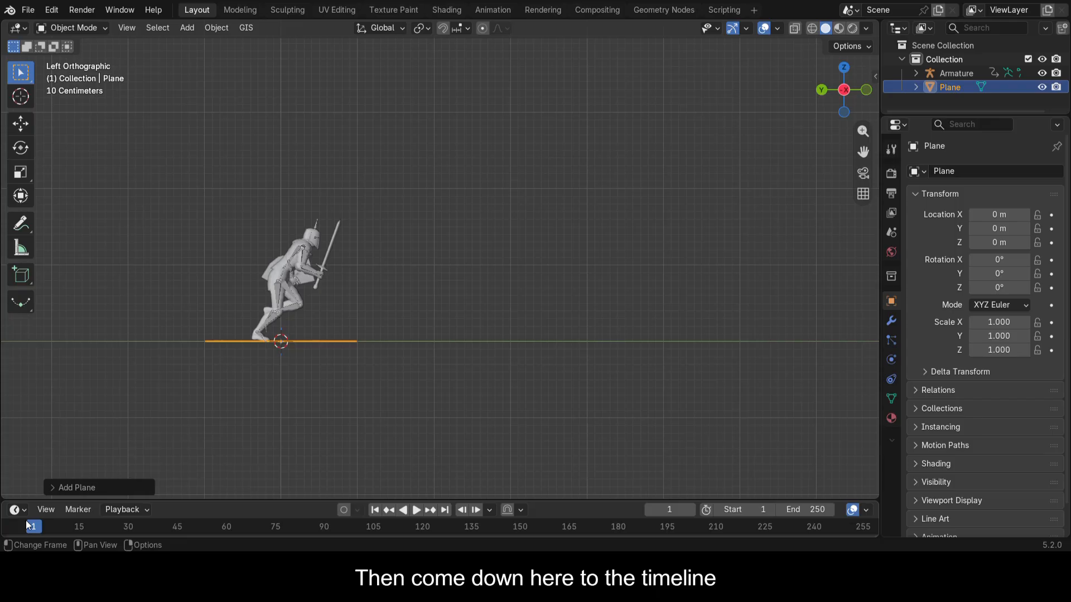
{"action": "left_click_drag", "start_coordinate": [34, 529], "coordinate": [242, 547]}
{"action": "key", "text": "g"}
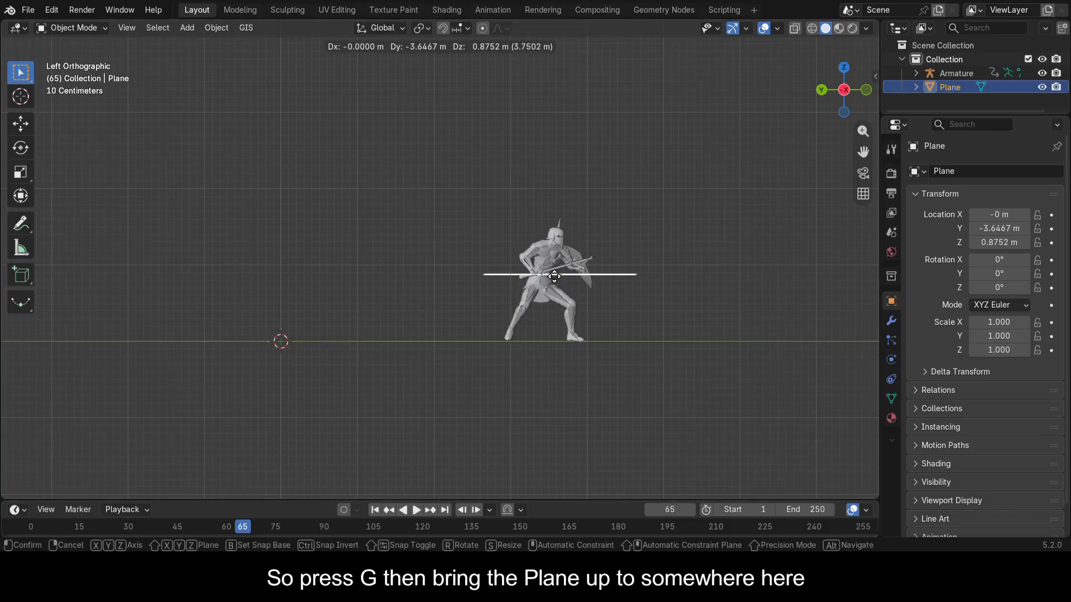
{"action": "left_click", "coordinate": [553, 275]}
Rotate the plane 90° about X and scale its mesh by 2 in Edit Mode.
{"action": "key", "text": "r"}
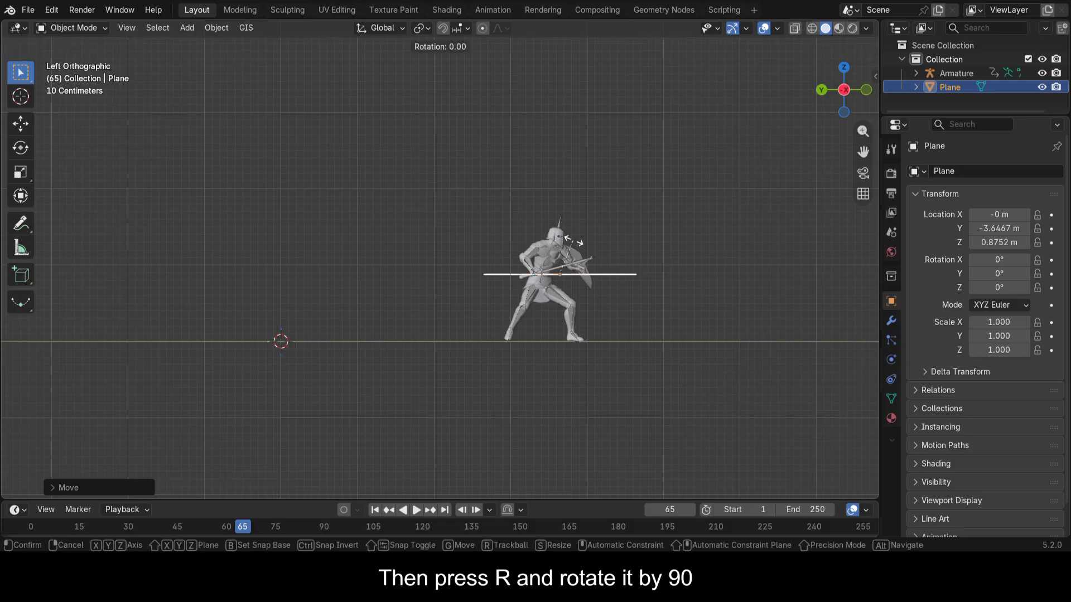
{"action": "type", "text": "x90"}
{"action": "key", "text": "Return"}
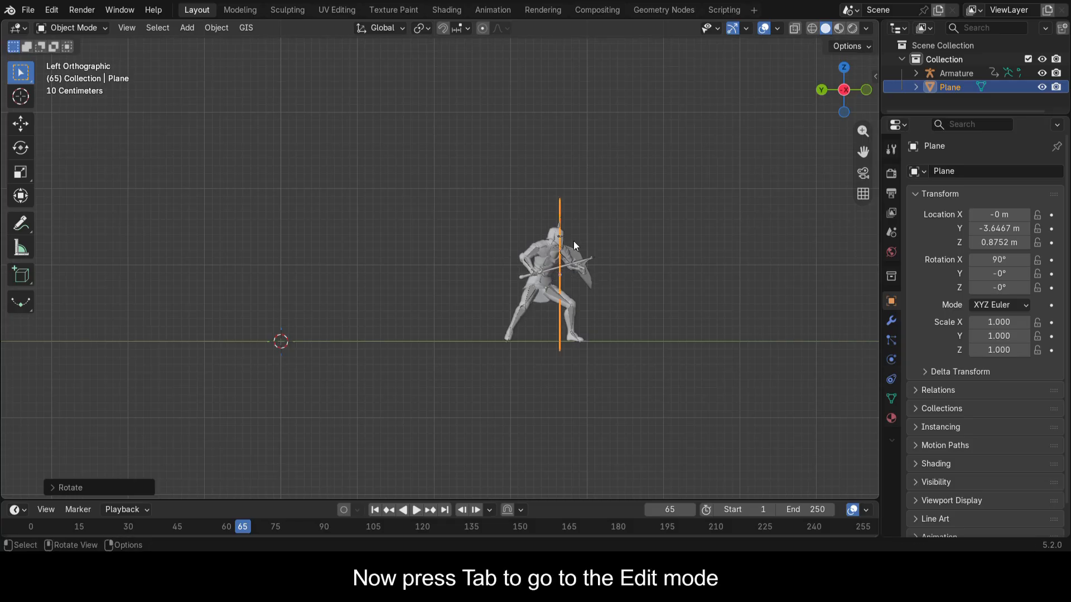
{"action": "key", "text": "Tab"}
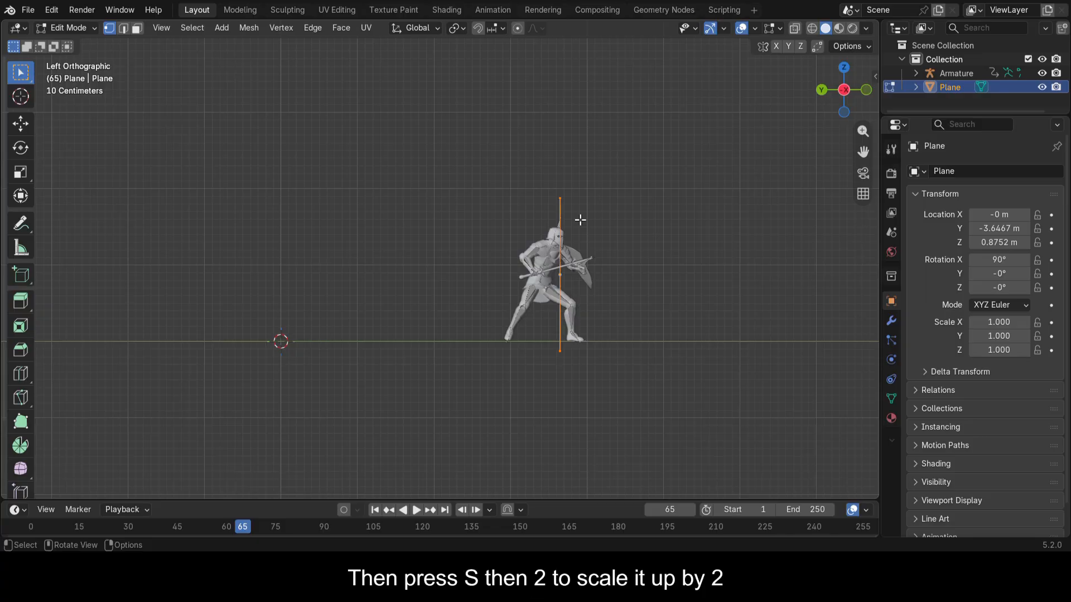
{"action": "key", "text": "s"}
{"action": "key", "text": "2"}
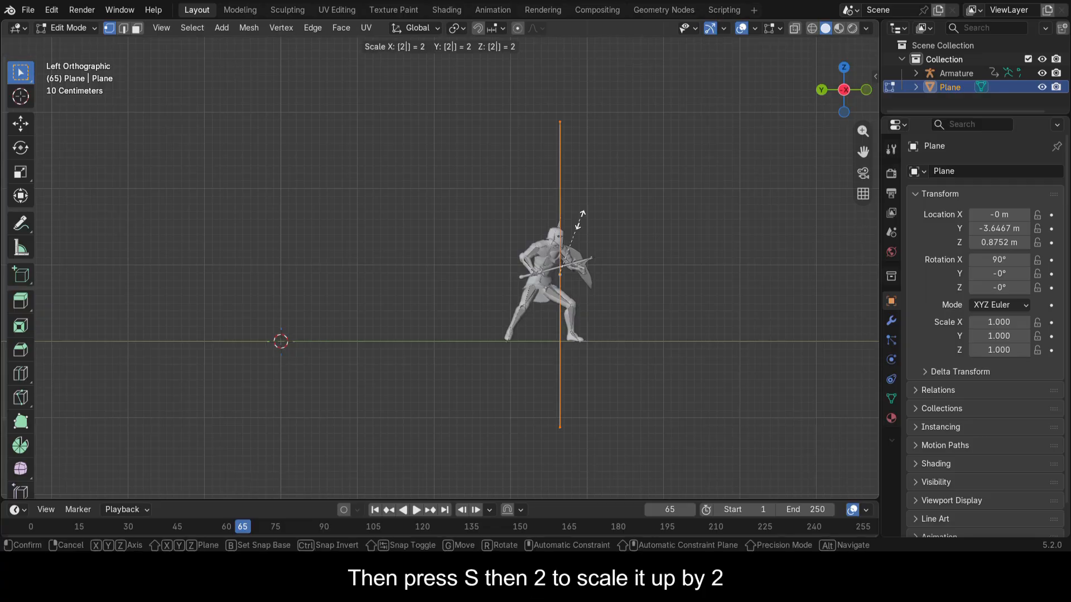
{"action": "key", "text": "Return"}
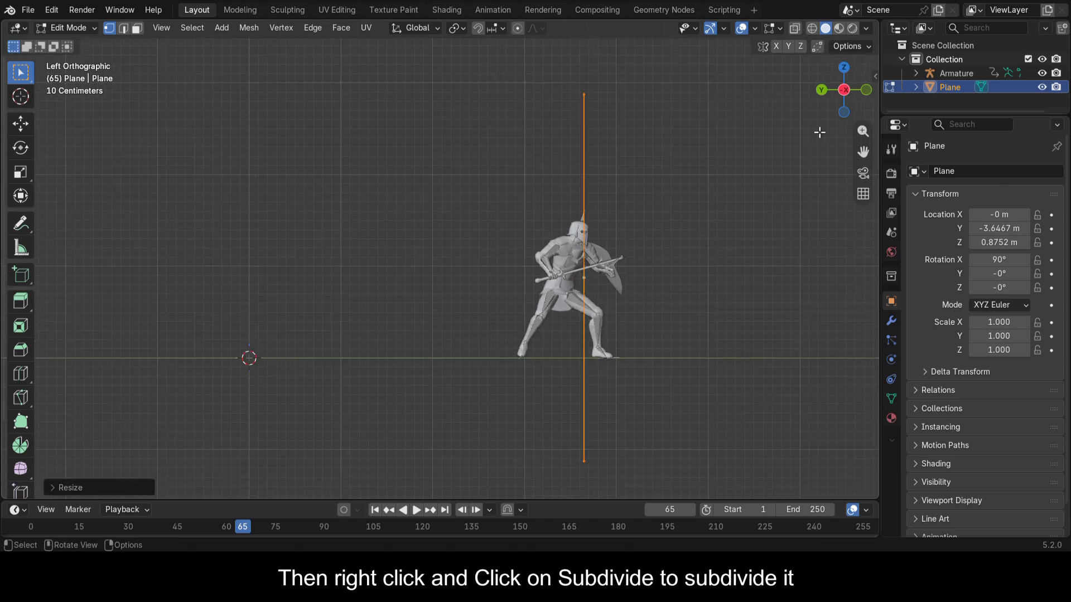
Subdivide the plane's mesh with 40 cuts.
{"action": "middle_click_drag", "start_coordinate": [580, 220], "coordinate": [502, 234]}
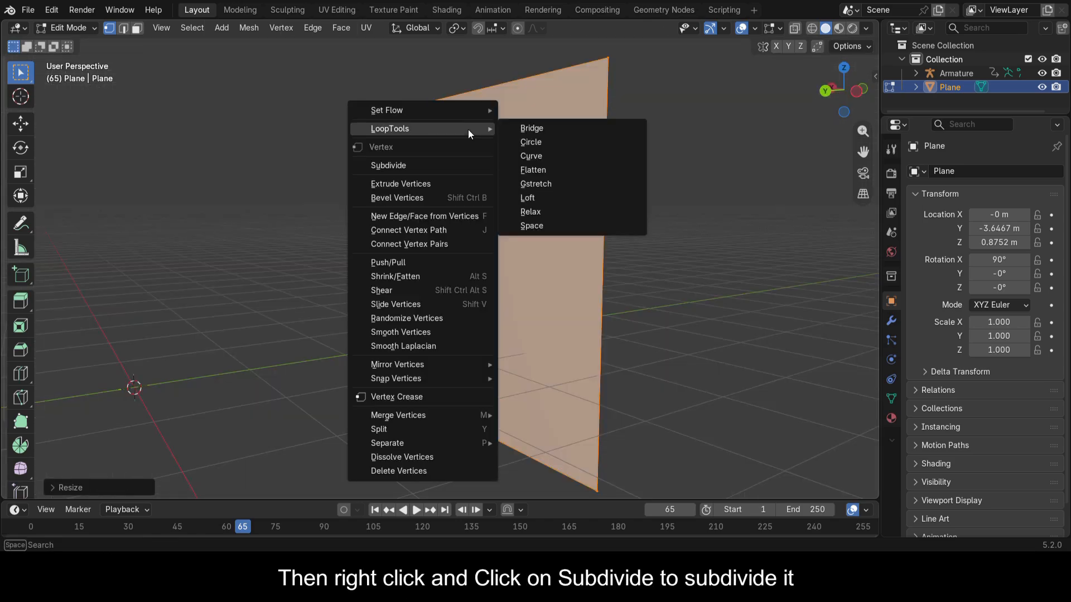
{"action": "left_click", "coordinate": [466, 166]}
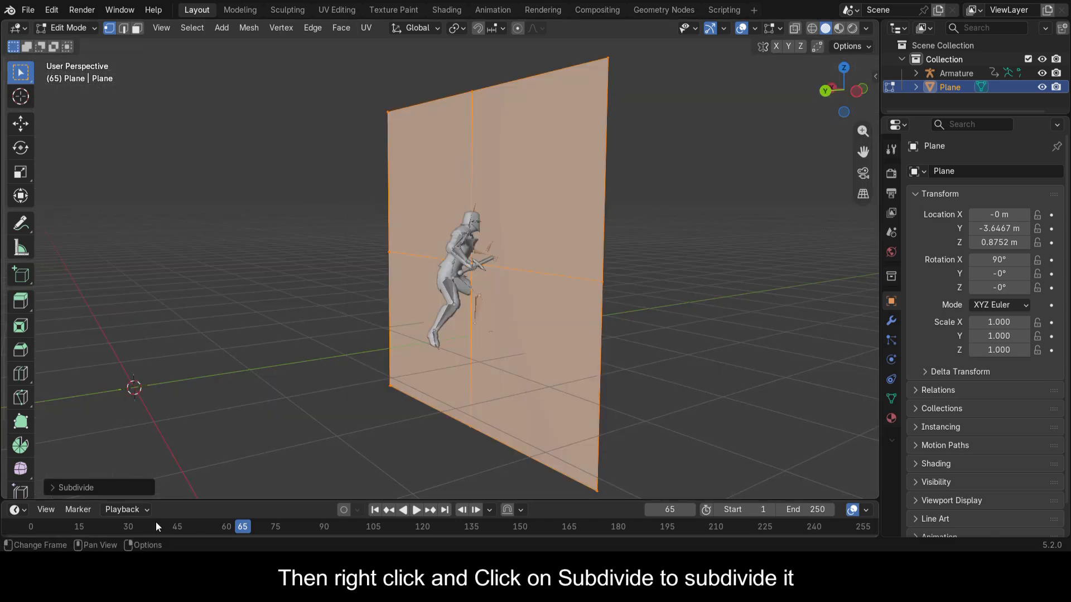
{"action": "left_click", "coordinate": [51, 488]}
{"action": "left_click", "coordinate": [171, 393]}
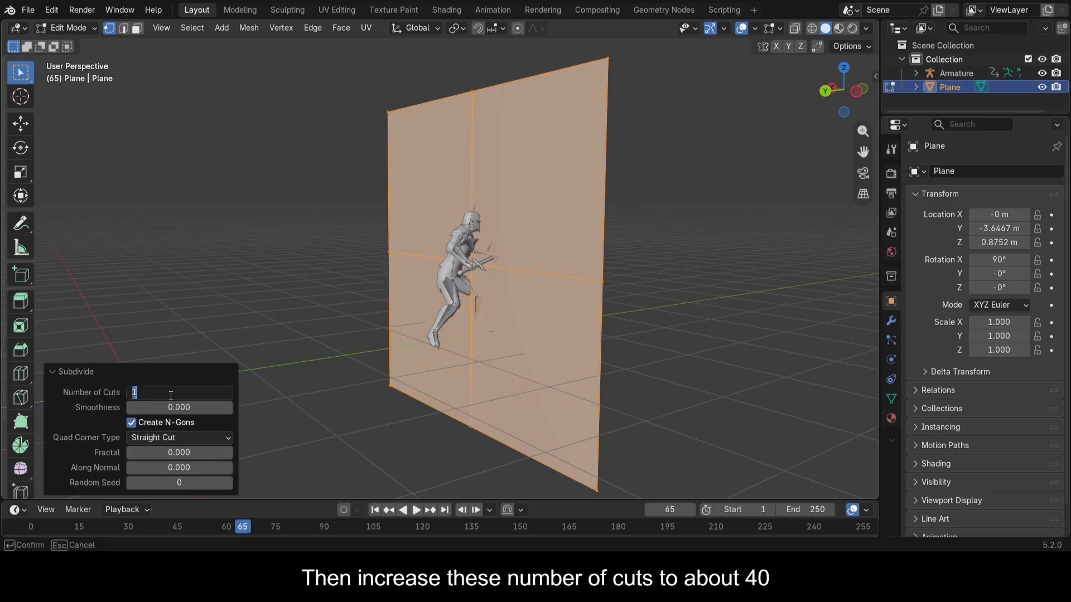
{"action": "type", "text": "40"}
{"action": "key", "text": "Return"}
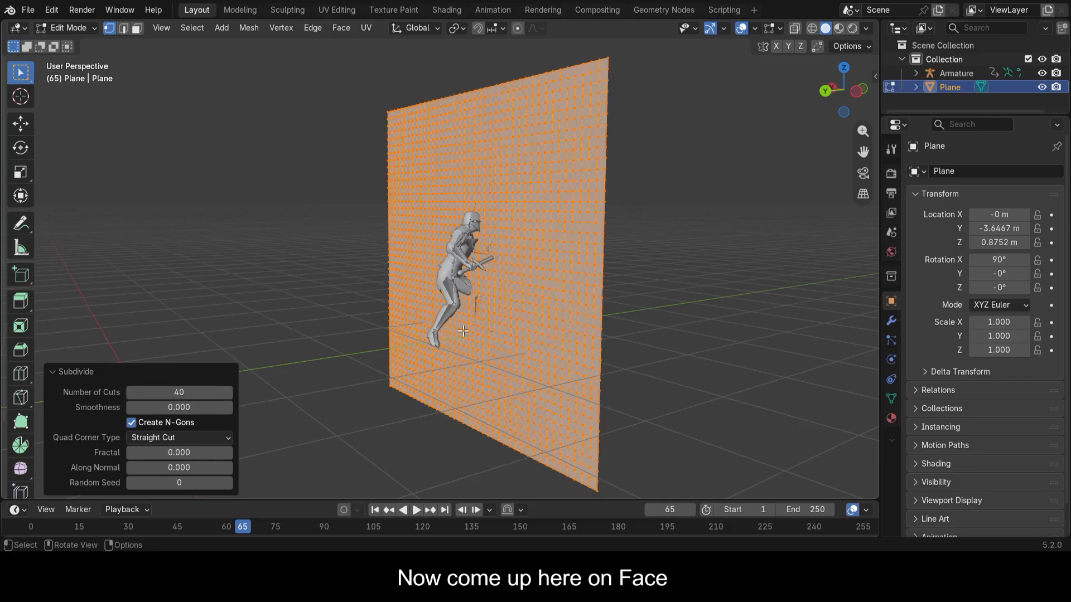
Triangulate all faces of the subdivided plane and return to Object Mode.
{"action": "left_click", "coordinate": [342, 29]}
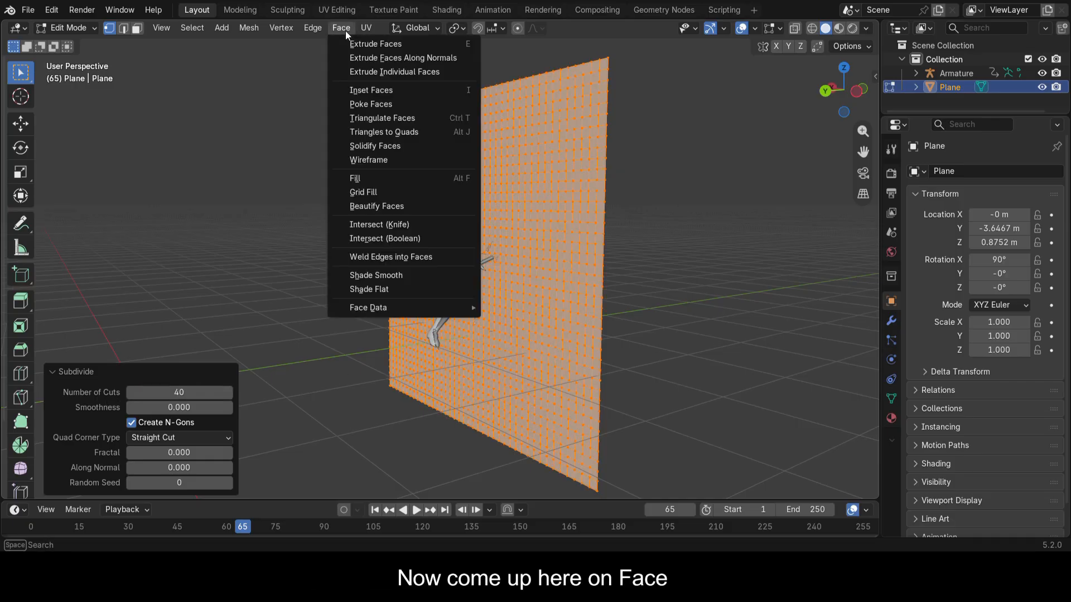
{"action": "left_click", "coordinate": [384, 118]}
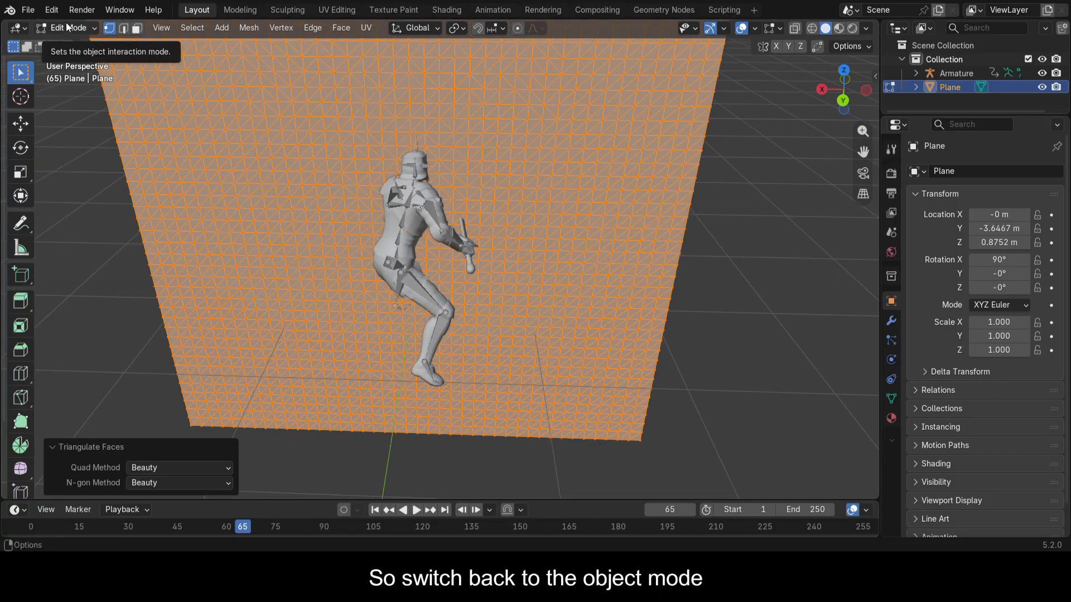
{"action": "left_click", "coordinate": [69, 26]}
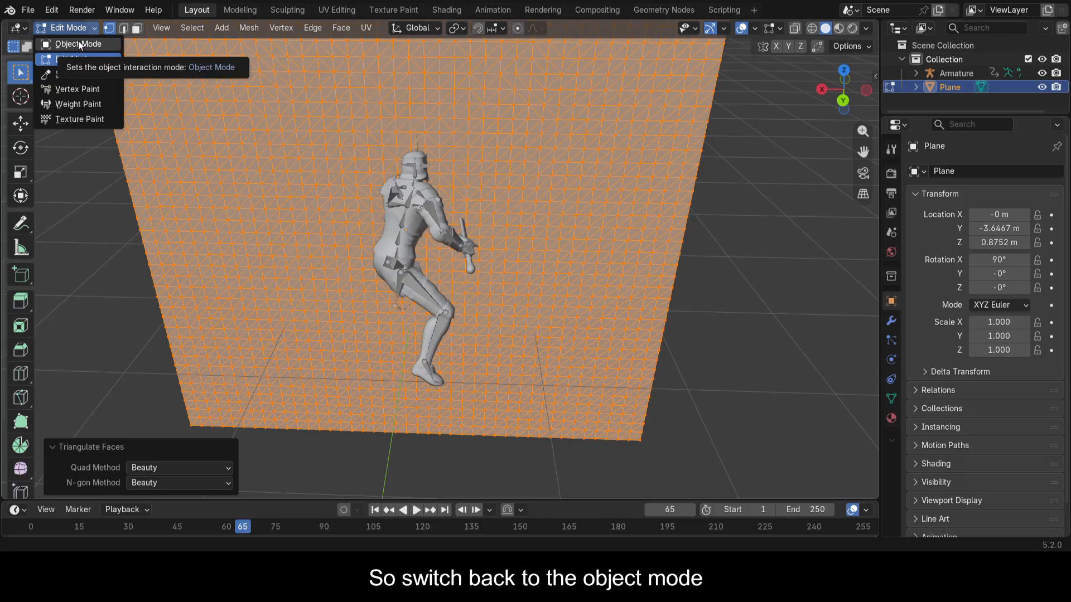
{"action": "left_click", "coordinate": [78, 43]}
Split the 3D viewport horizontally into a second area with the Geometry Node Editor, and create a new node tree for the plane.
{"action": "scroll", "coordinate": [850, 91], "scroll_direction": "down", "scroll_amount": 3}
{"action": "left_click_drag", "start_coordinate": [850, 91], "coordinate": [763, 68]}
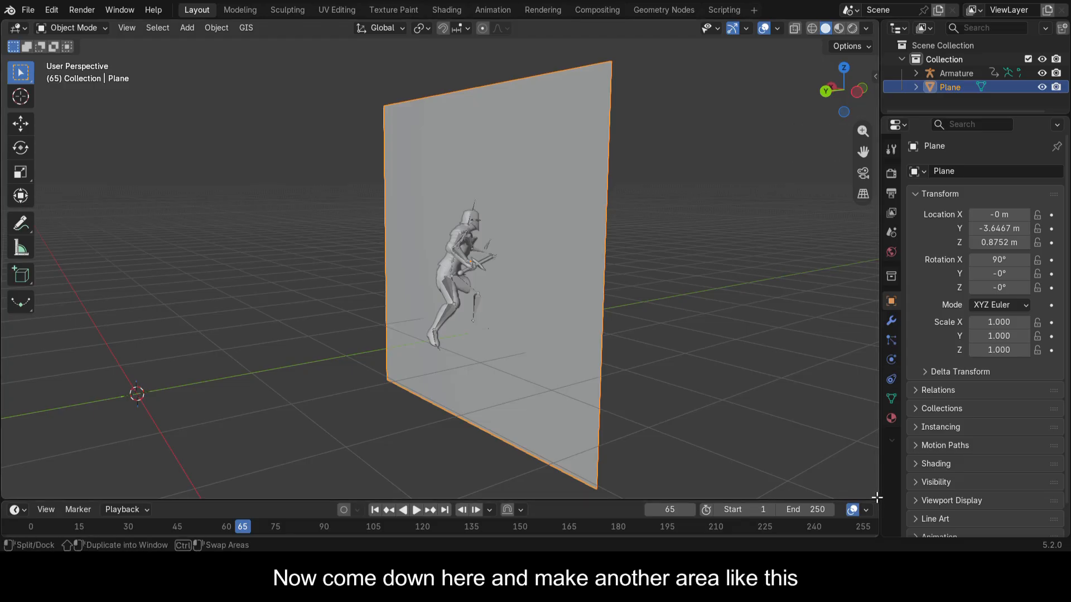
{"action": "left_click_drag", "start_coordinate": [876, 497], "coordinate": [867, 302]}
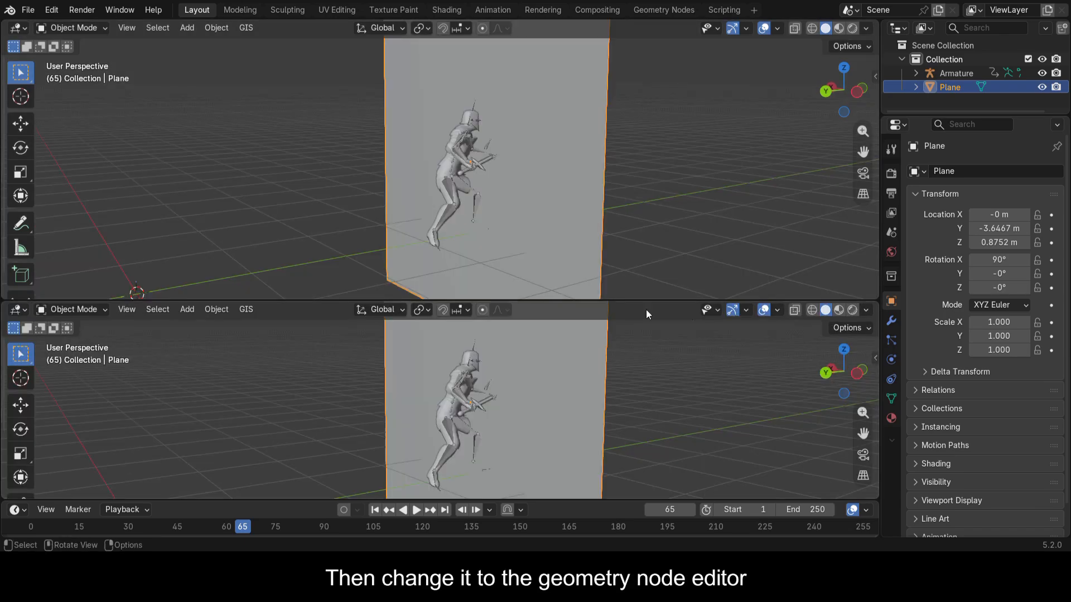
{"action": "left_click", "coordinate": [25, 310]}
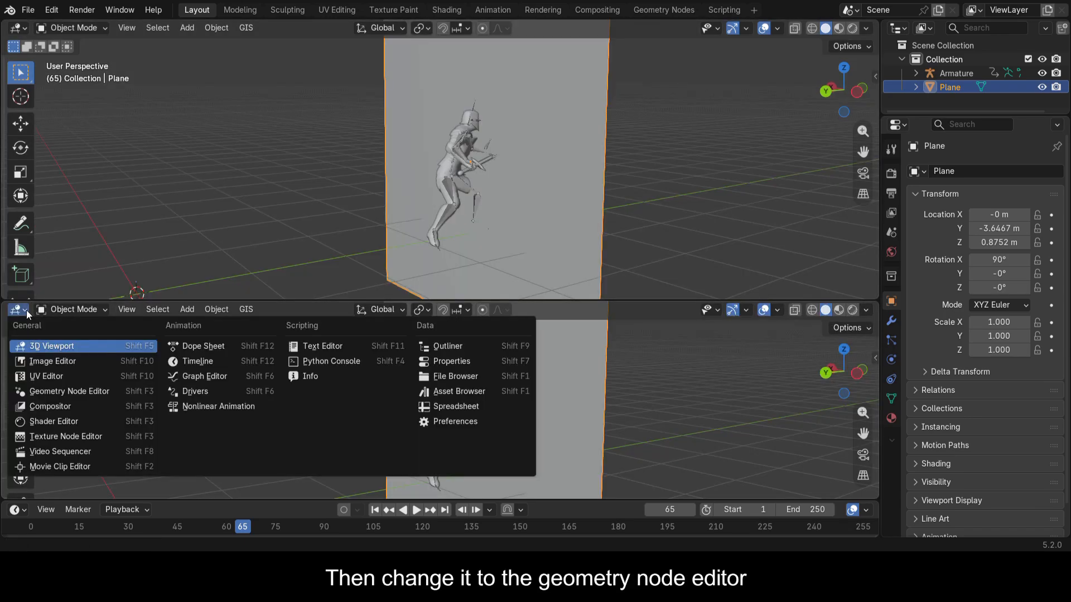
{"action": "left_click", "coordinate": [79, 393]}
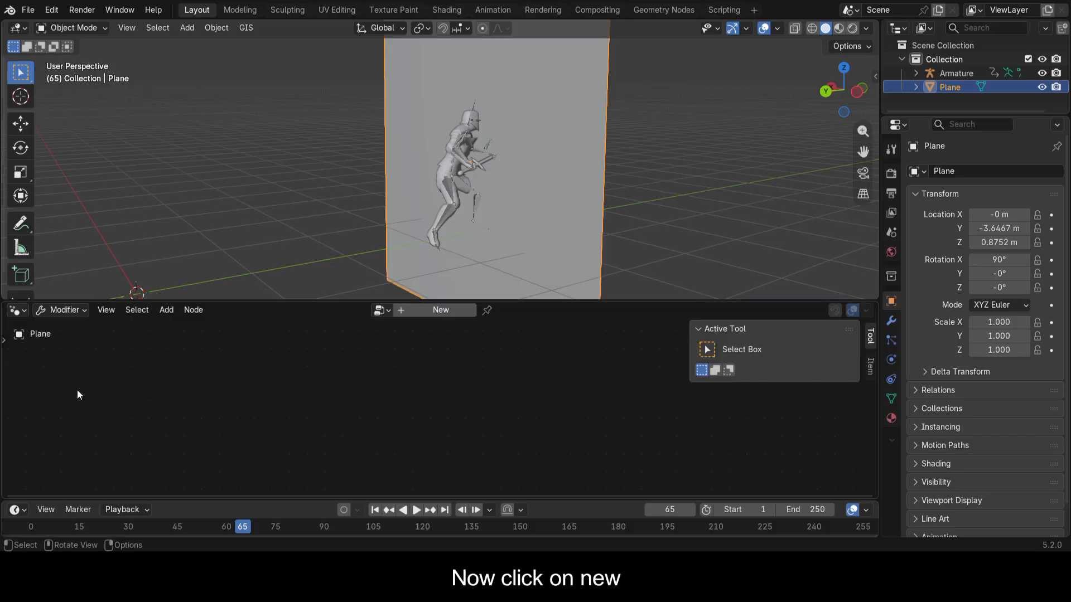
{"action": "left_click", "coordinate": [411, 313]}
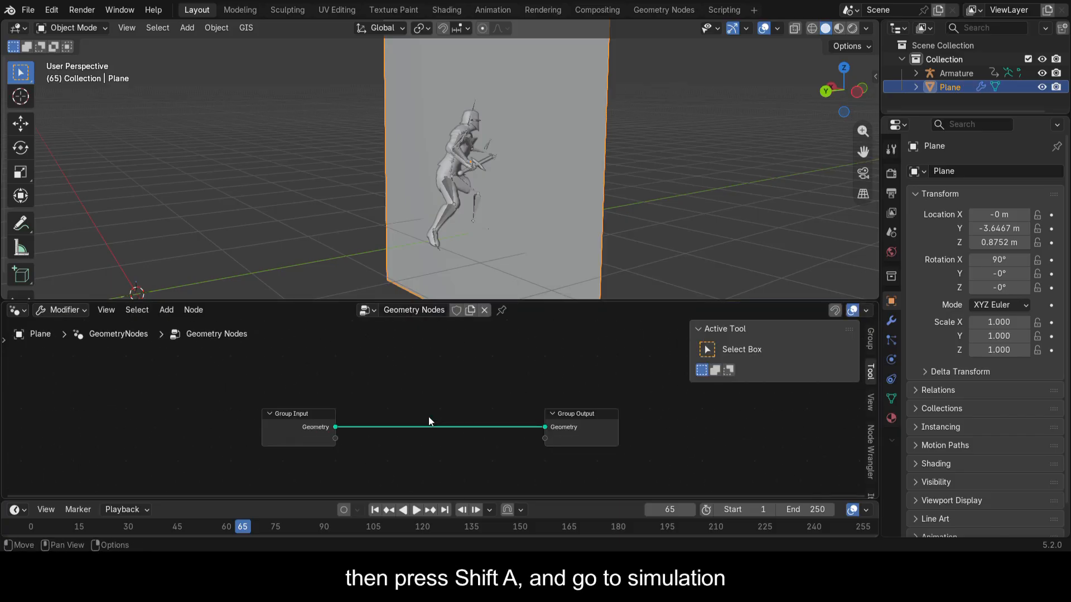
Insert a Cloth Dynamics (Experimental) simulation node on the link between Group Input and Group Output.
{"action": "key", "text": "shift+a"}
{"action": "mouse_move", "coordinate": [429, 416]}
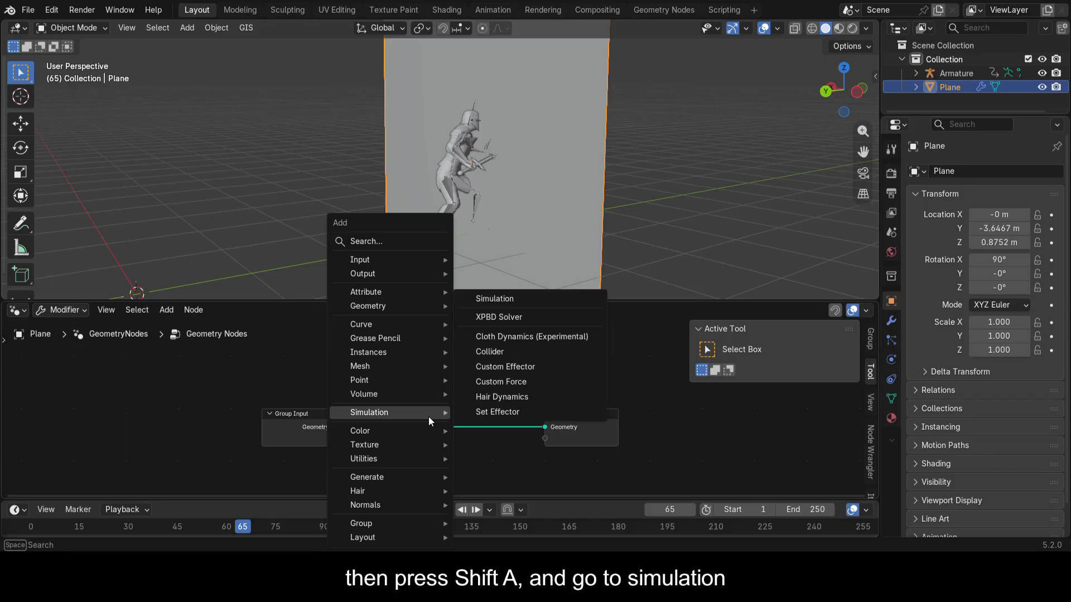
{"action": "left_click", "coordinate": [487, 339]}
{"action": "left_click", "coordinate": [410, 349]}
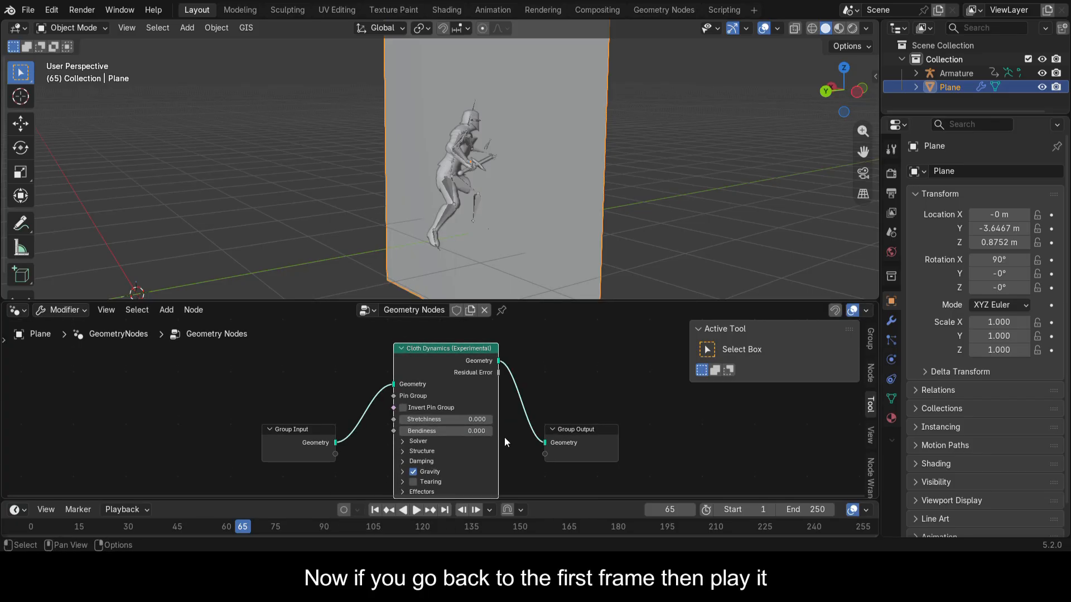
Play the cloth simulation from frame 1 to check how the plane behaves, and rewind to frame -1.
{"action": "middle_click_drag", "start_coordinate": [504, 436], "coordinate": [489, 375]}
{"action": "scroll", "coordinate": [489, 375], "scroll_direction": "up", "scroll_amount": 1}
{"action": "left_click_drag", "start_coordinate": [238, 528], "coordinate": [32, 529]}
{"action": "left_click", "coordinate": [416, 510]}
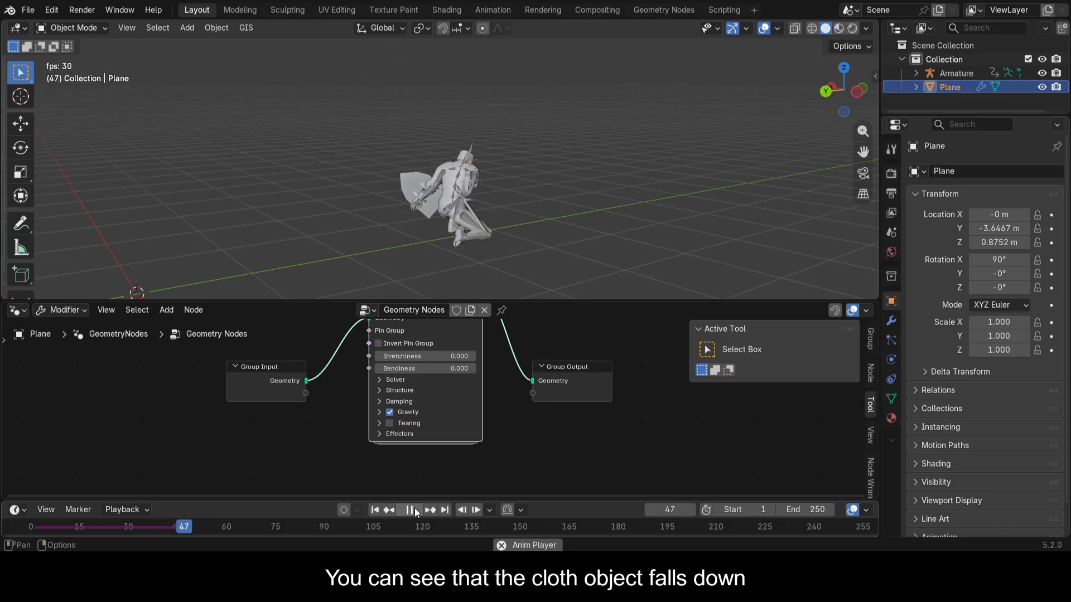
{"action": "left_click", "coordinate": [416, 509]}
{"action": "left_click_drag", "start_coordinate": [236, 519], "coordinate": [27, 523]}
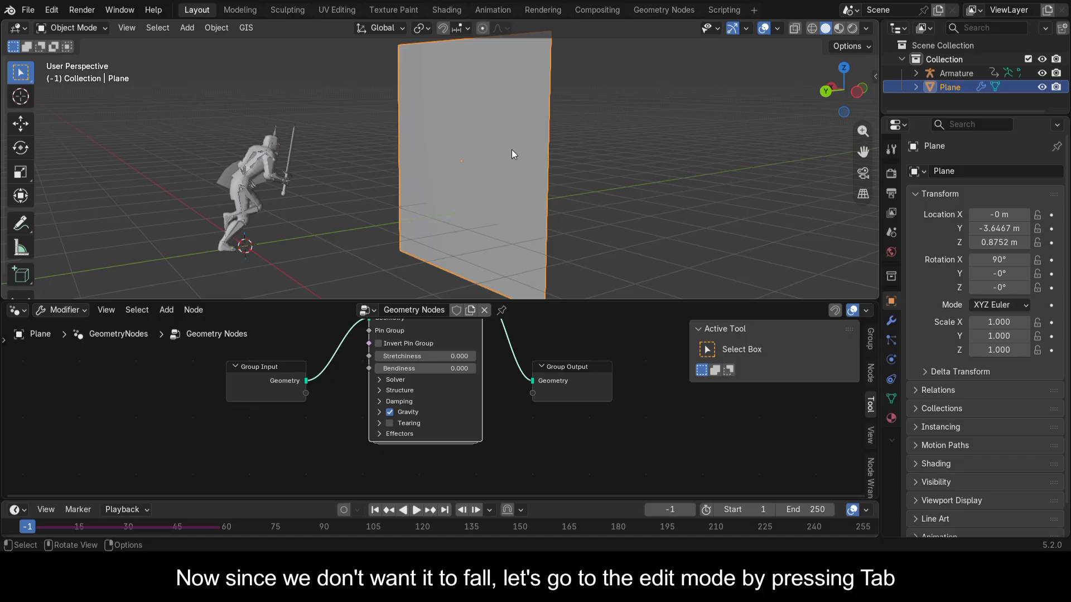
Select the outer boundary edge loop of the plane in Edit Mode.
{"action": "key", "text": "Tab"}
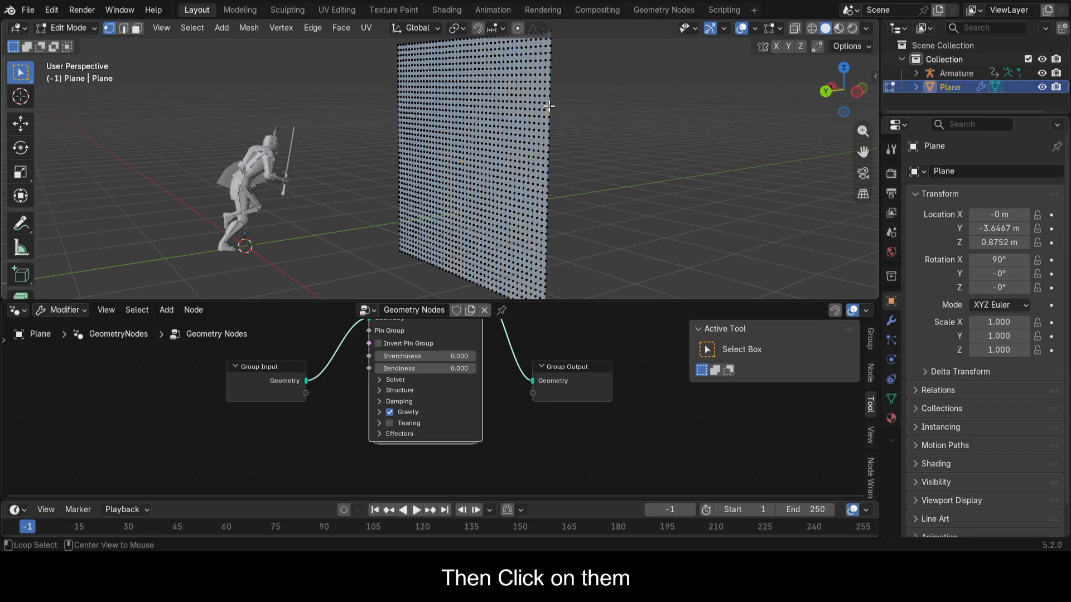
{"action": "left_click", "coordinate": [549, 106], "text": "alt"}
{"action": "middle_click_drag", "start_coordinate": [549, 106], "coordinate": [513, 147]}
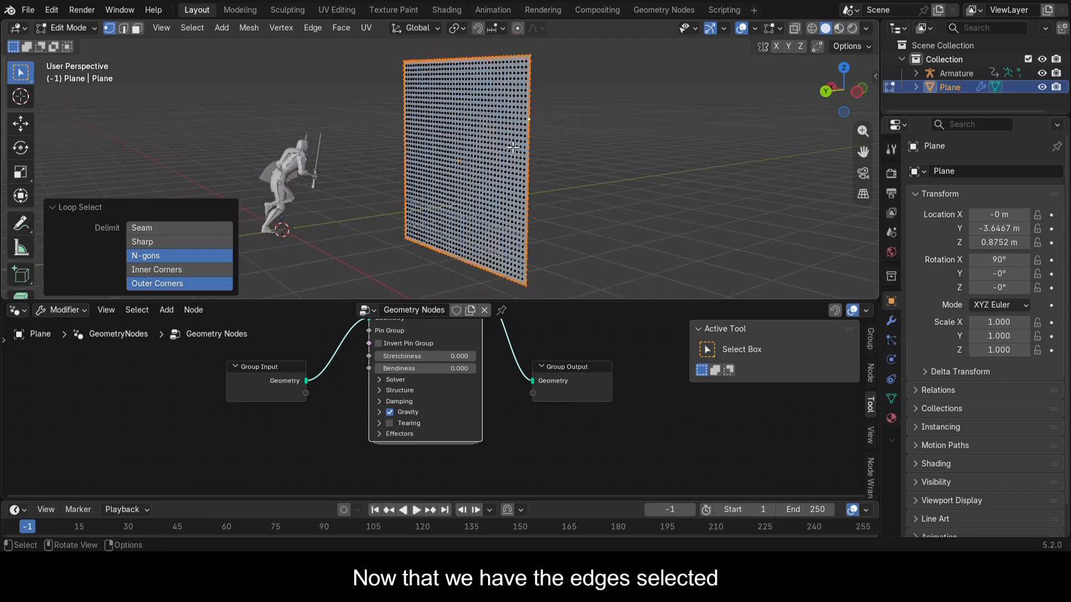
Create a vertex group on the plane, assign the selected boundary vertices to it, and return to Object Mode.
{"action": "left_click_drag", "start_coordinate": [839, 92], "coordinate": [847, 98]}
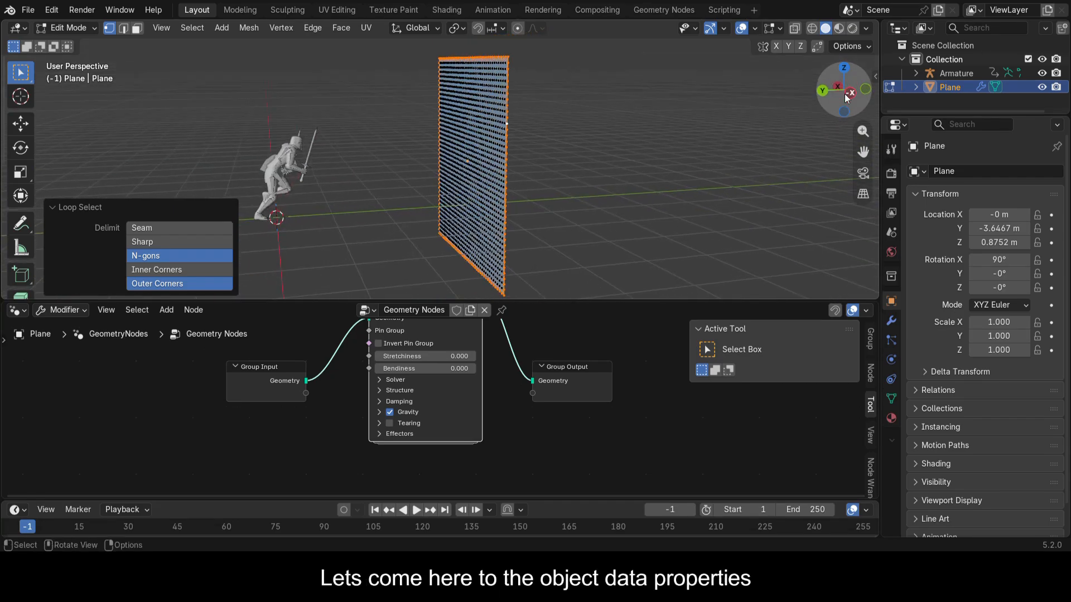
{"action": "left_click", "coordinate": [893, 399]}
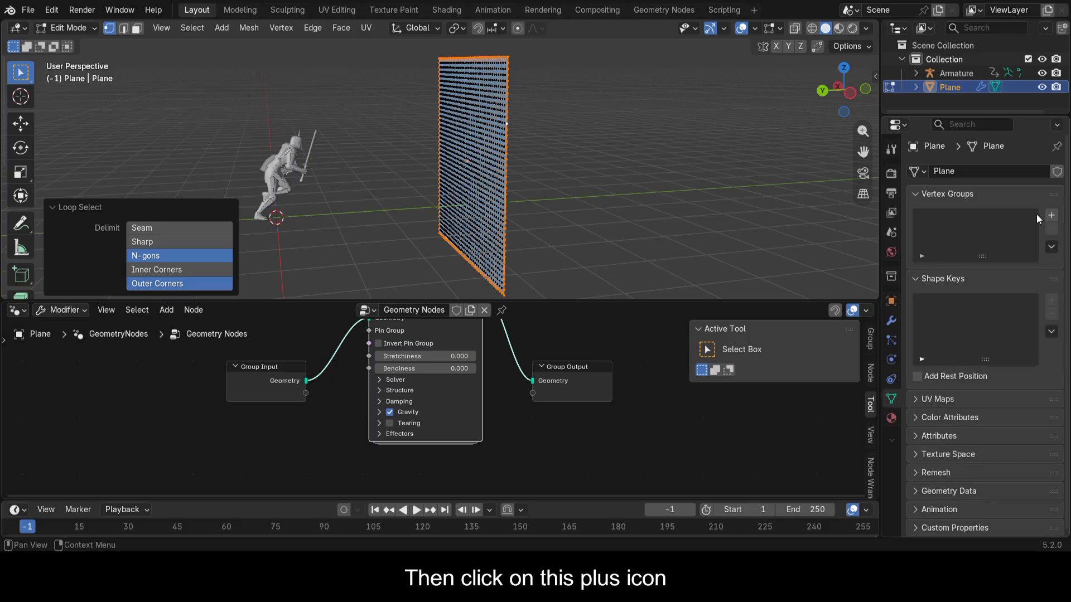
{"action": "left_click", "coordinate": [1051, 215]}
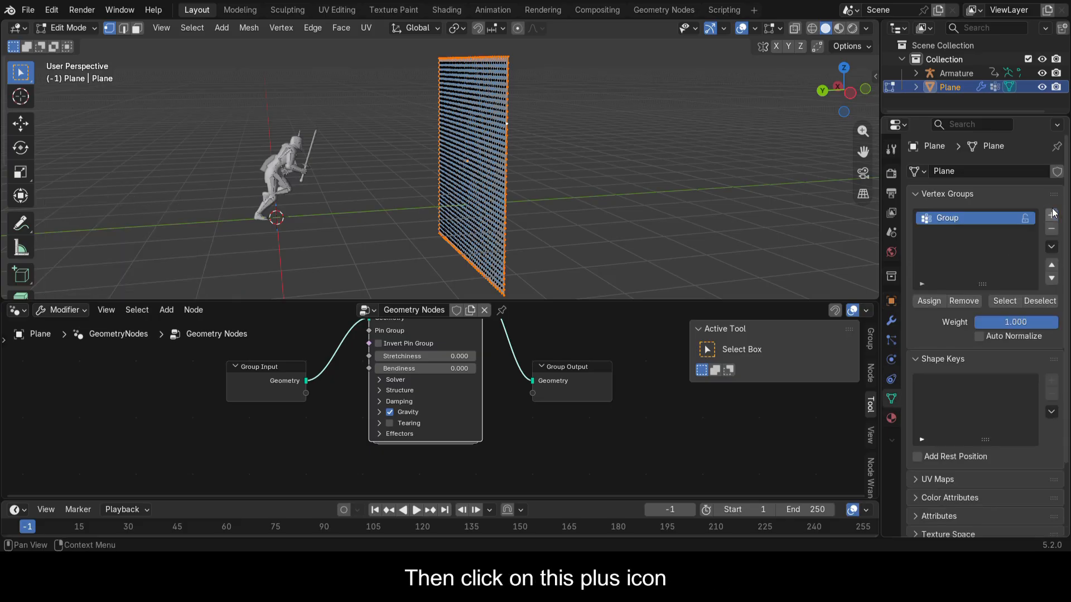
{"action": "left_click", "coordinate": [923, 301]}
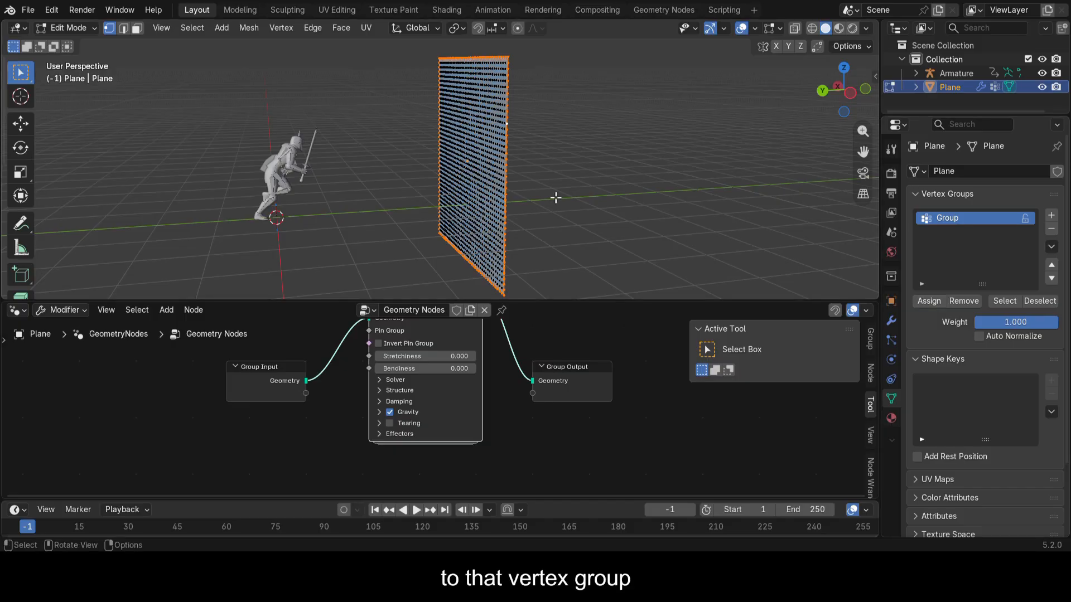
{"action": "key", "text": "Tab"}
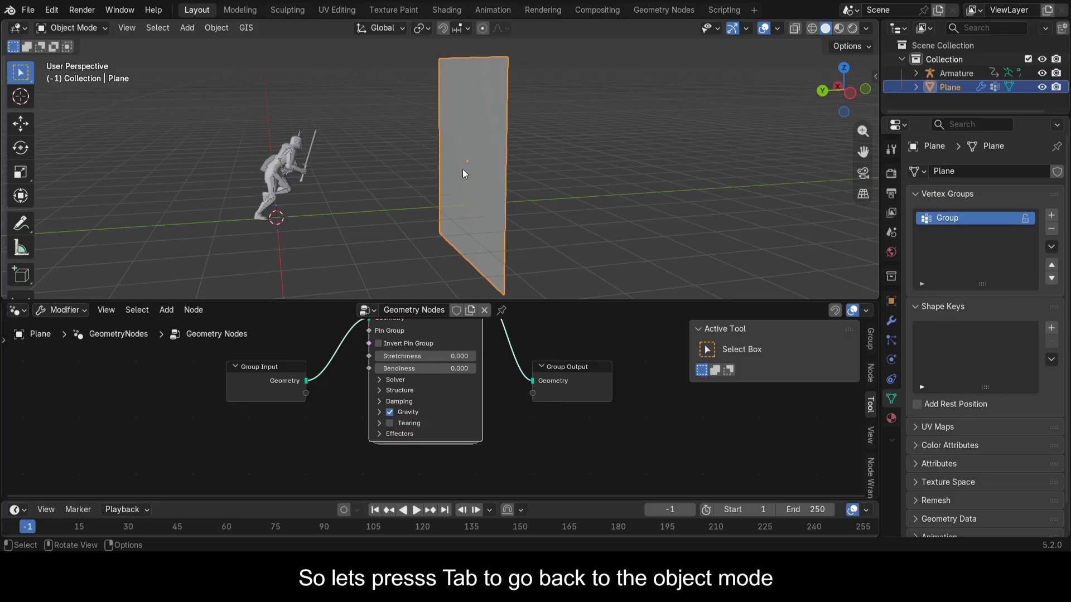
Add a Named Attribute node to the plane's node tree and place it below the Group Input node.
{"action": "left_click_drag", "start_coordinate": [863, 151], "coordinate": [843, 126]}
{"action": "scroll", "coordinate": [362, 426], "scroll_direction": "down", "scroll_amount": 3}
{"action": "middle_click_drag", "start_coordinate": [464, 403], "coordinate": [536, 387]}
{"action": "scroll", "coordinate": [458, 436], "scroll_direction": "up", "scroll_amount": 3}
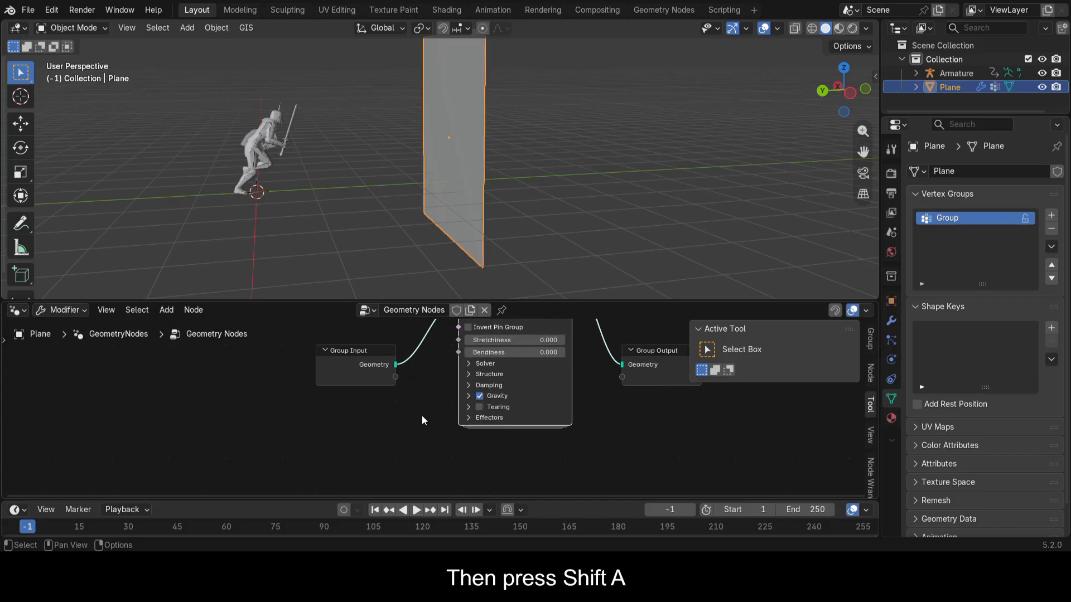
{"action": "key", "text": "shift+a"}
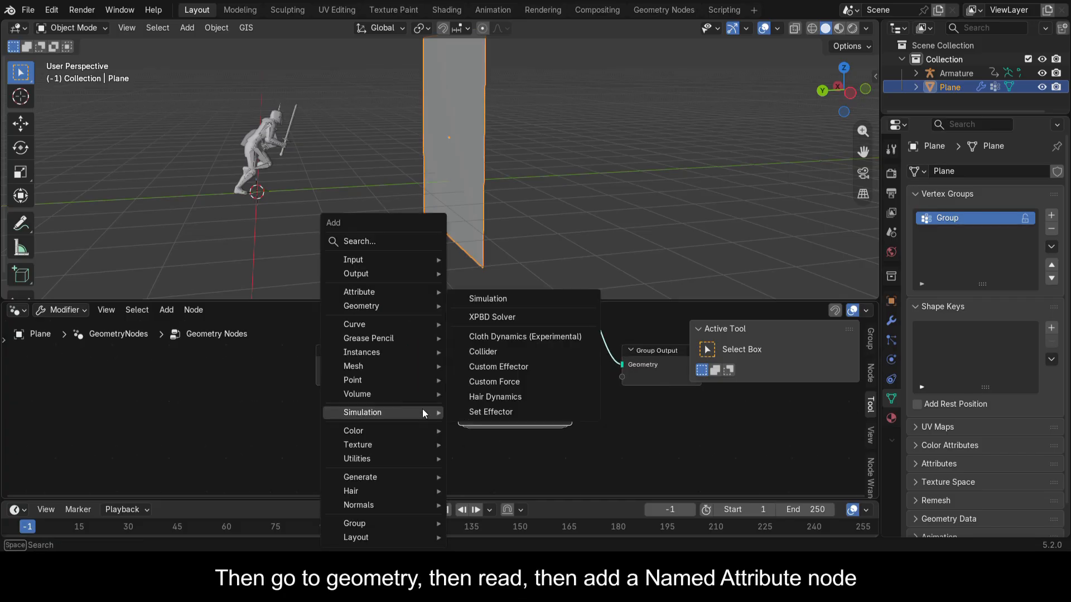
{"action": "mouse_move", "coordinate": [398, 307]}
{"action": "mouse_move", "coordinate": [487, 305]}
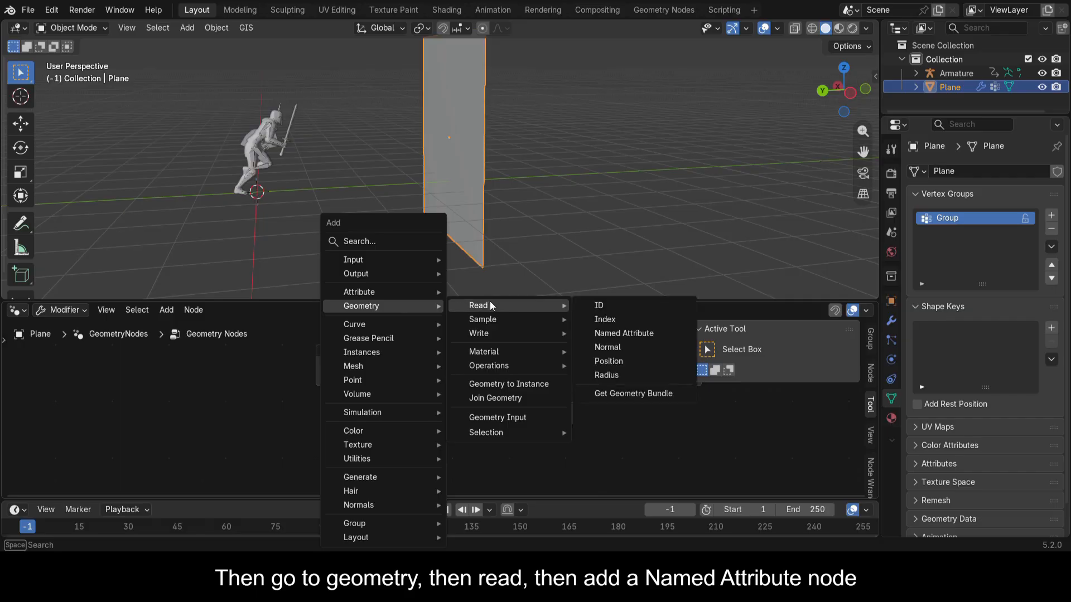
{"action": "left_click", "coordinate": [604, 334]}
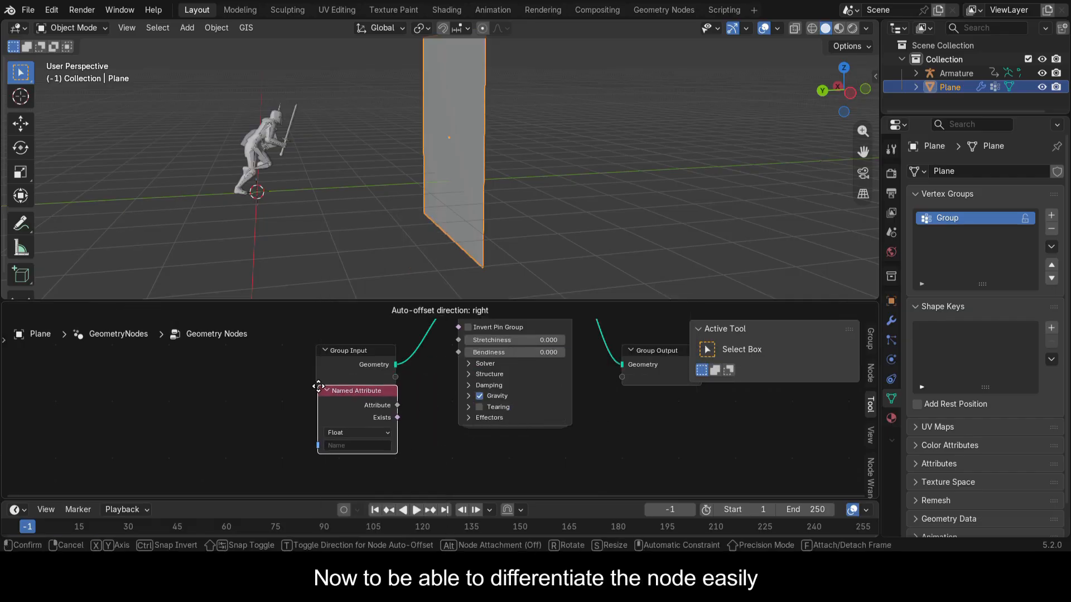
{"action": "left_click", "coordinate": [315, 405]}
{"action": "middle_click_drag", "start_coordinate": [377, 466], "coordinate": [416, 464], "text": "ctrl"}
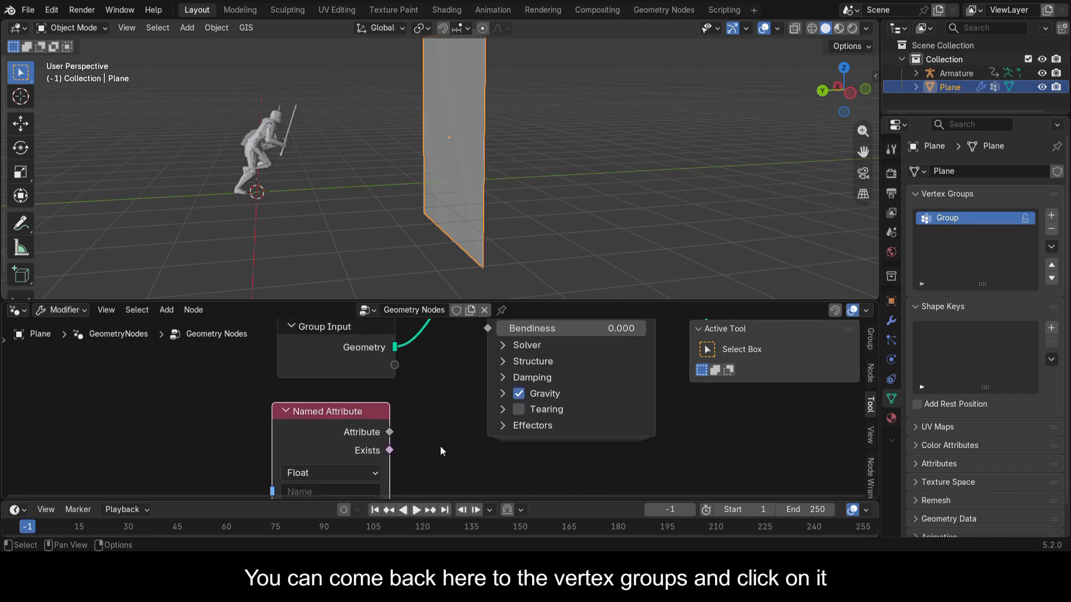
{"action": "scroll", "coordinate": [442, 449], "scroll_direction": "down", "scroll_amount": 1}
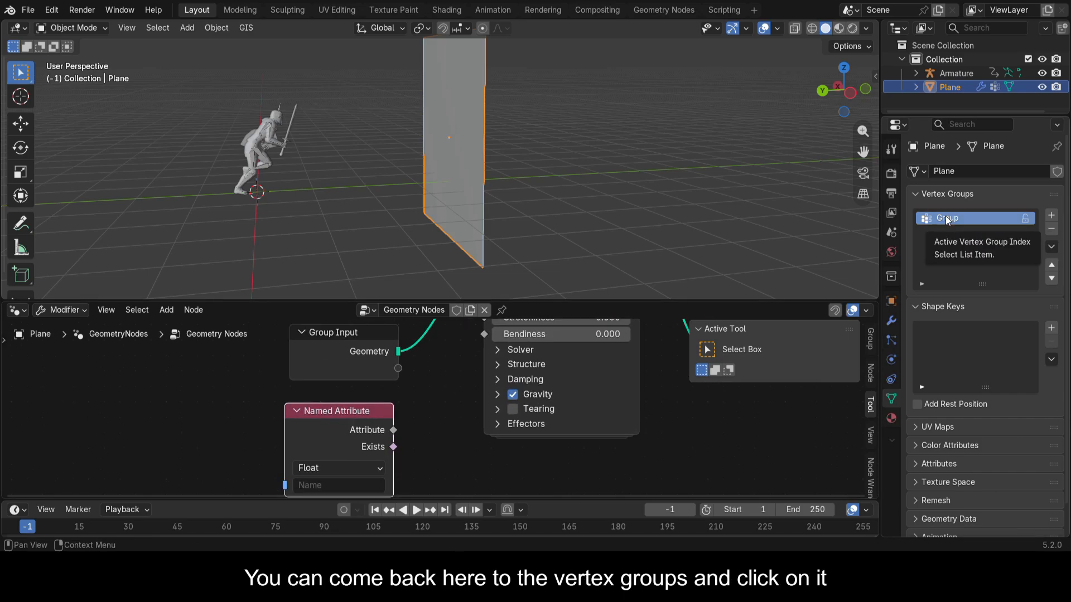
Rename the plane's vertex group to Pin.
{"action": "double_click", "coordinate": [946, 218]}
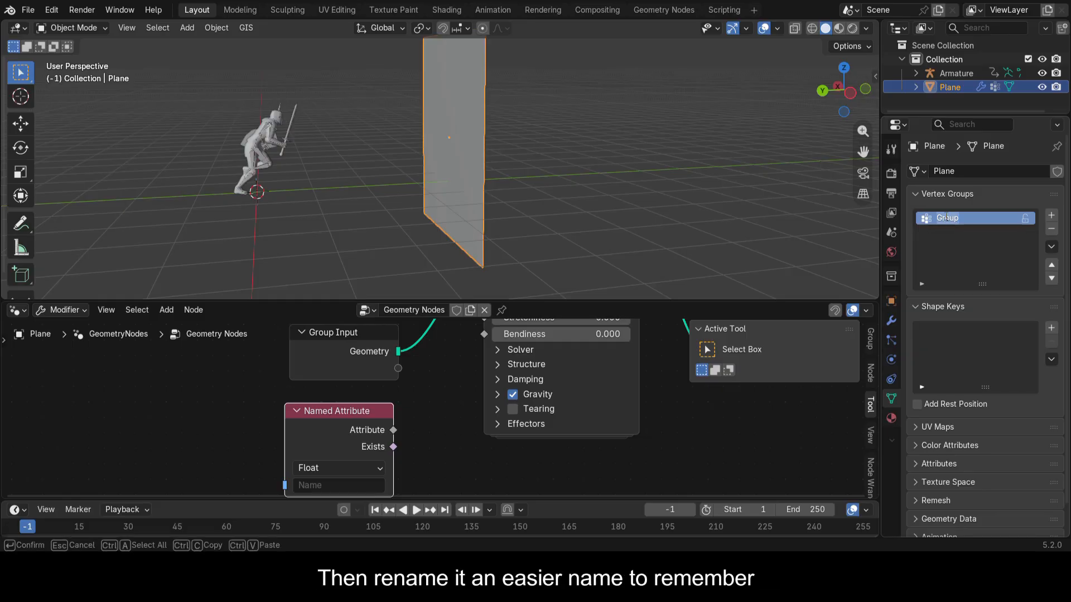
{"action": "type", "text": "Pin"}
{"action": "key", "text": "Return"}
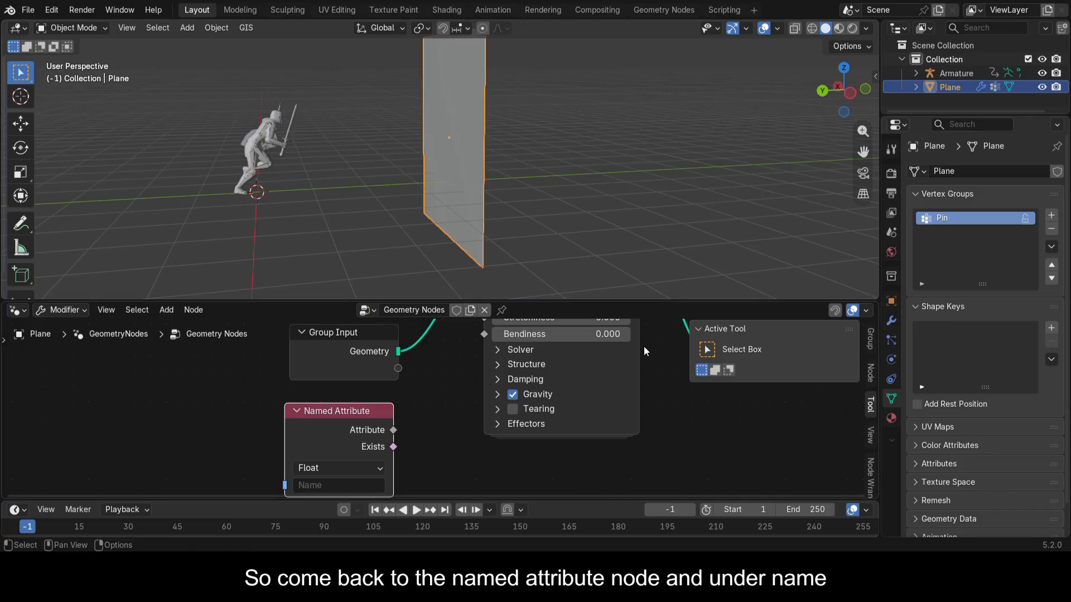
Set the Named Attribute node's name to Pin and connect its Attribute output to Pin Group on the Cloth Dynamics node.
{"action": "scroll", "coordinate": [374, 429], "scroll_direction": "down", "scroll_amount": 1}
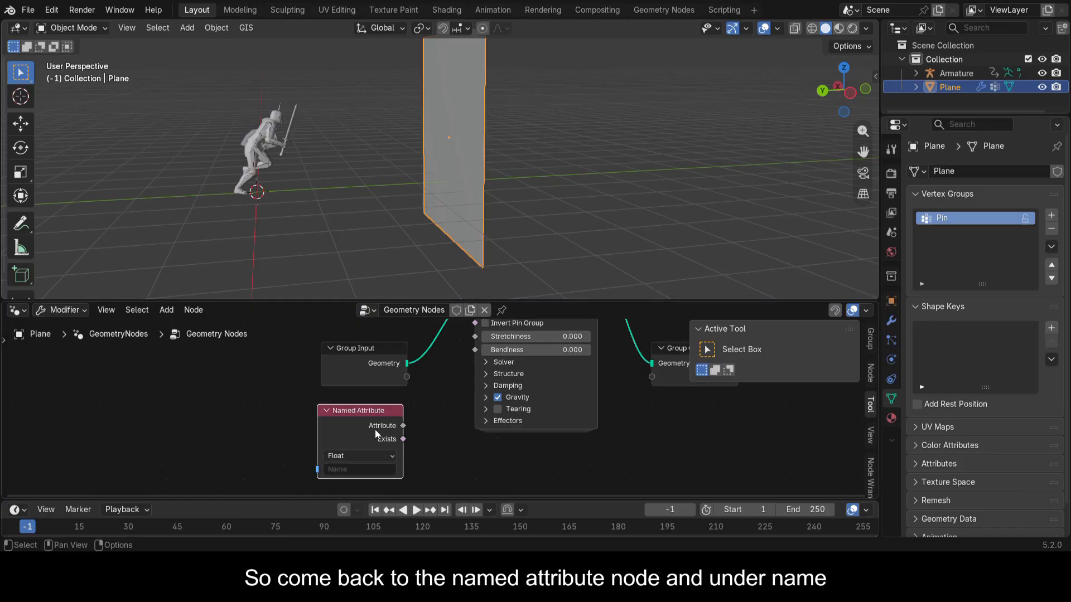
{"action": "left_click", "coordinate": [369, 468]}
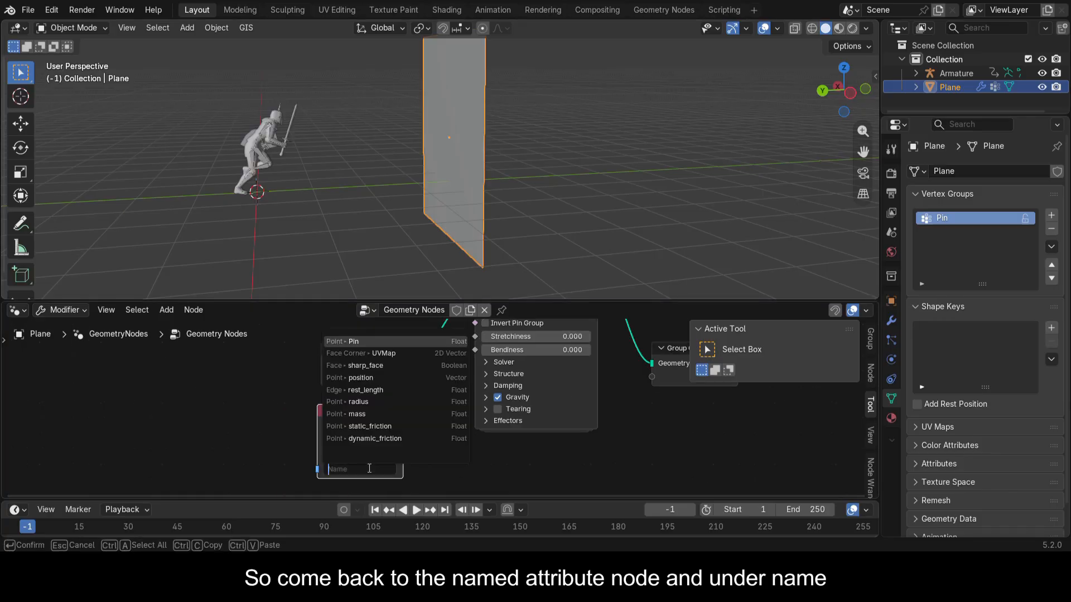
{"action": "left_click", "coordinate": [373, 342]}
{"action": "scroll", "coordinate": [391, 436], "scroll_direction": "up", "scroll_amount": 2}
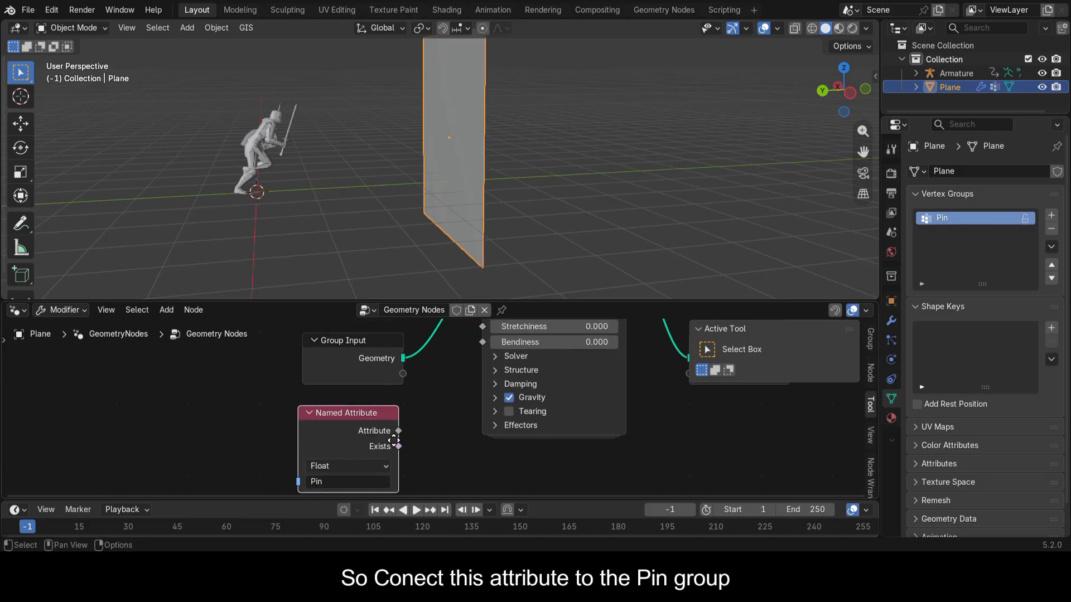
{"action": "left_click_drag", "start_coordinate": [392, 455], "coordinate": [481, 406]}
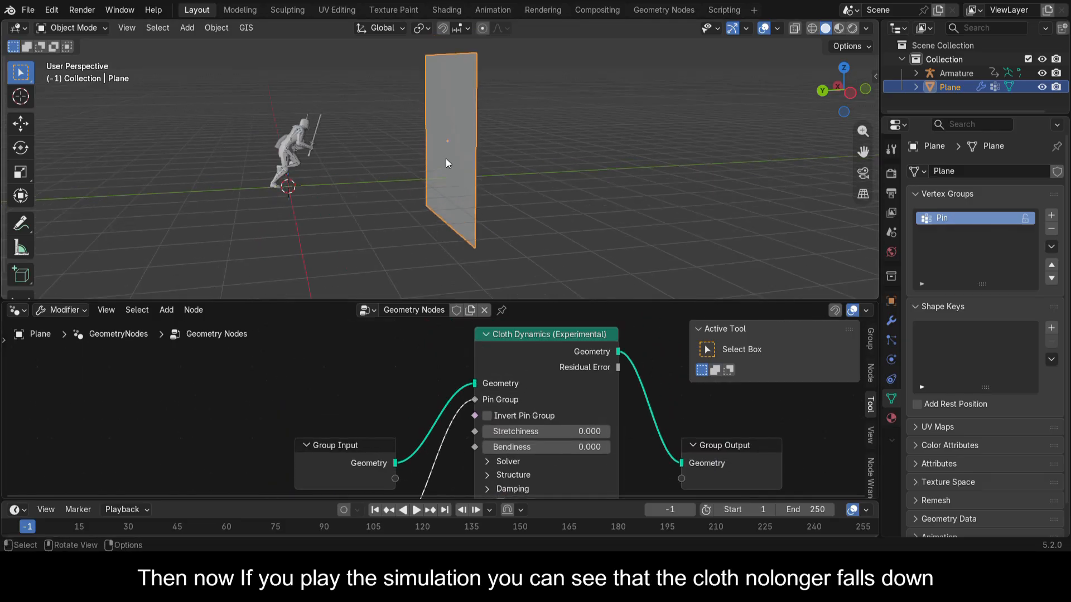
Play the simulation to check how the pinned cloth behaves, and rewind to frame -1.
{"action": "left_click", "coordinate": [416, 509]}
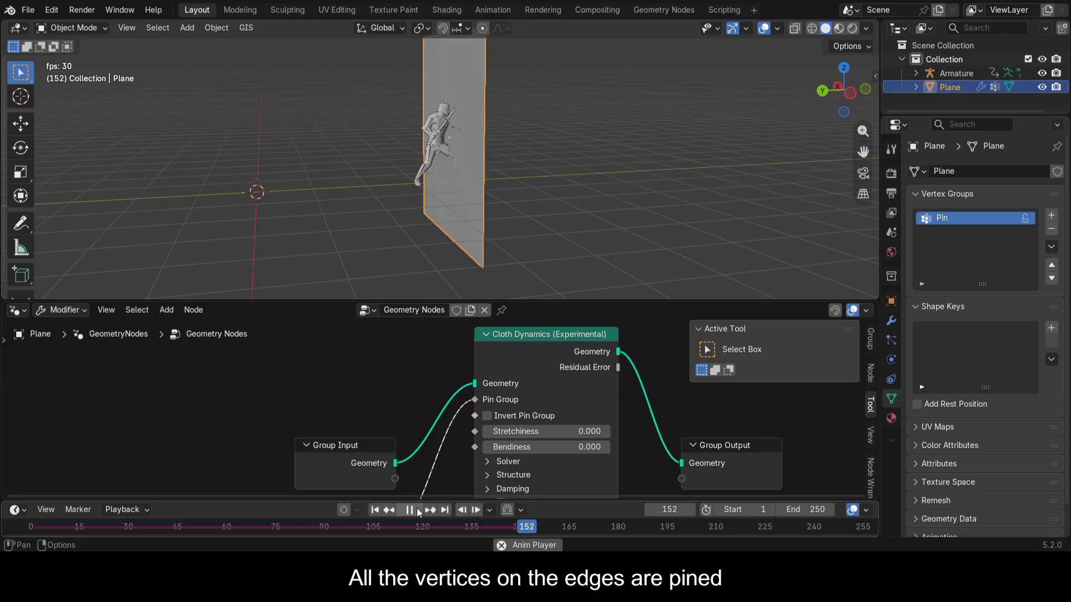
{"action": "left_click", "coordinate": [418, 510]}
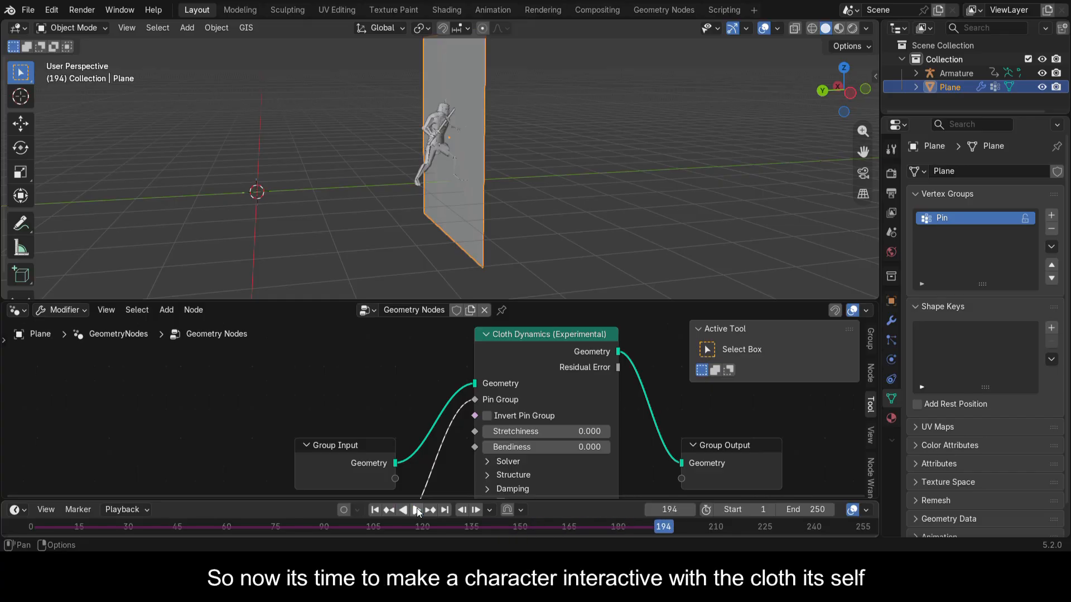
{"action": "left_click_drag", "start_coordinate": [717, 527], "coordinate": [27, 528]}
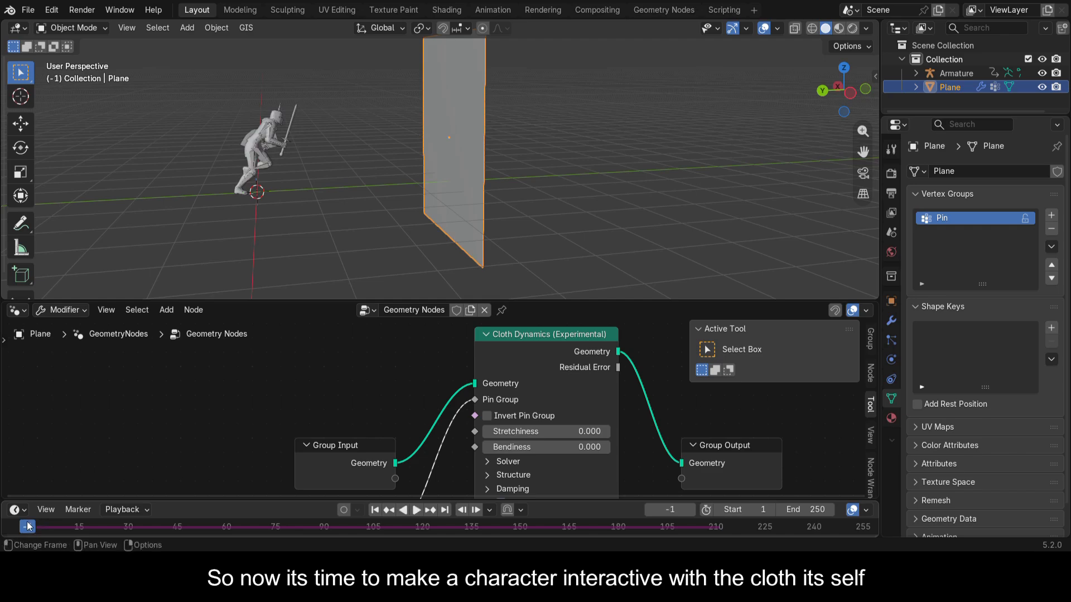
Select the entire knight character with its armature and move it to a new collection named Collision.
{"action": "left_click_drag", "start_coordinate": [844, 89], "coordinate": [825, 93]}
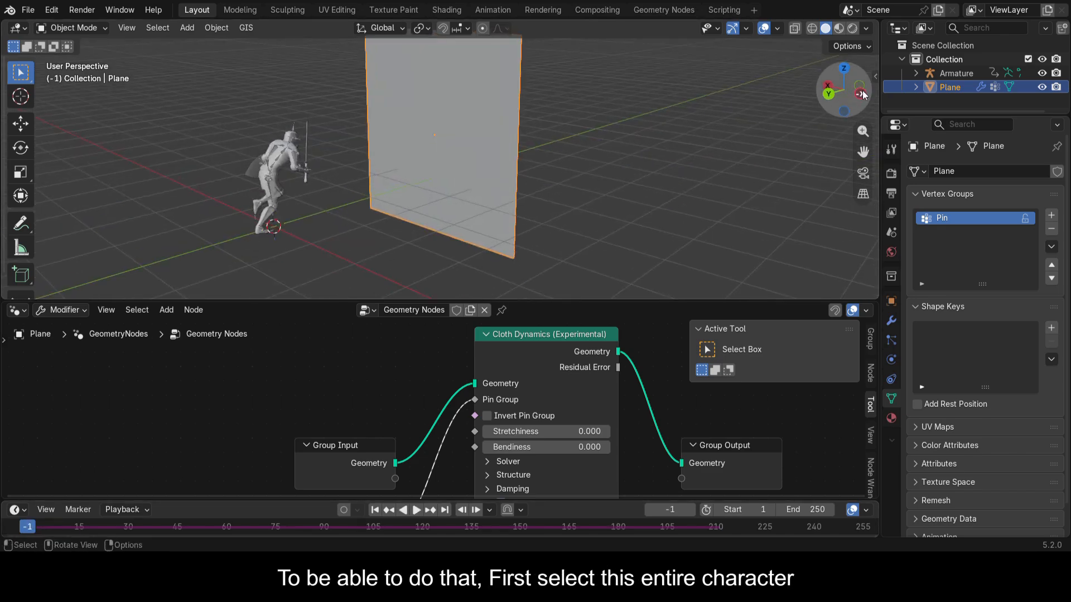
{"action": "left_click_drag", "start_coordinate": [219, 97], "coordinate": [328, 248]}
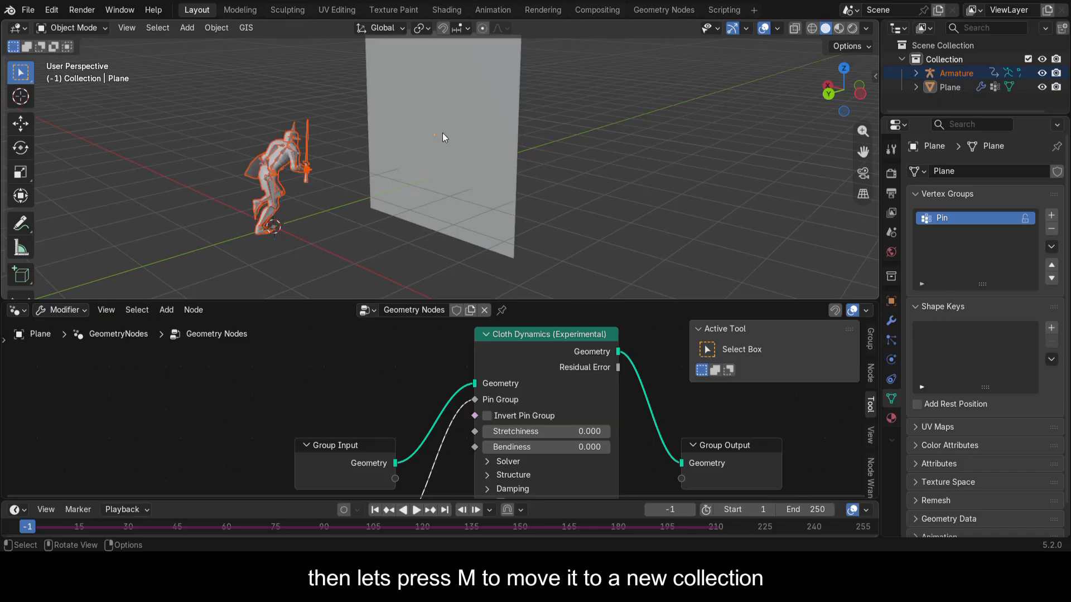
{"action": "key", "text": "m"}
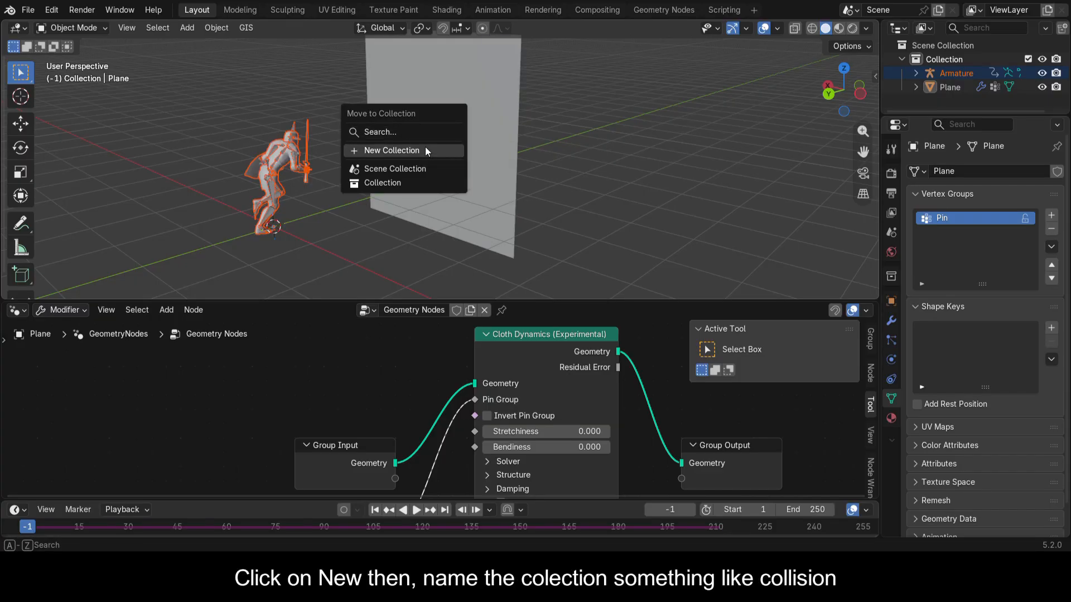
{"action": "left_click", "coordinate": [427, 151]}
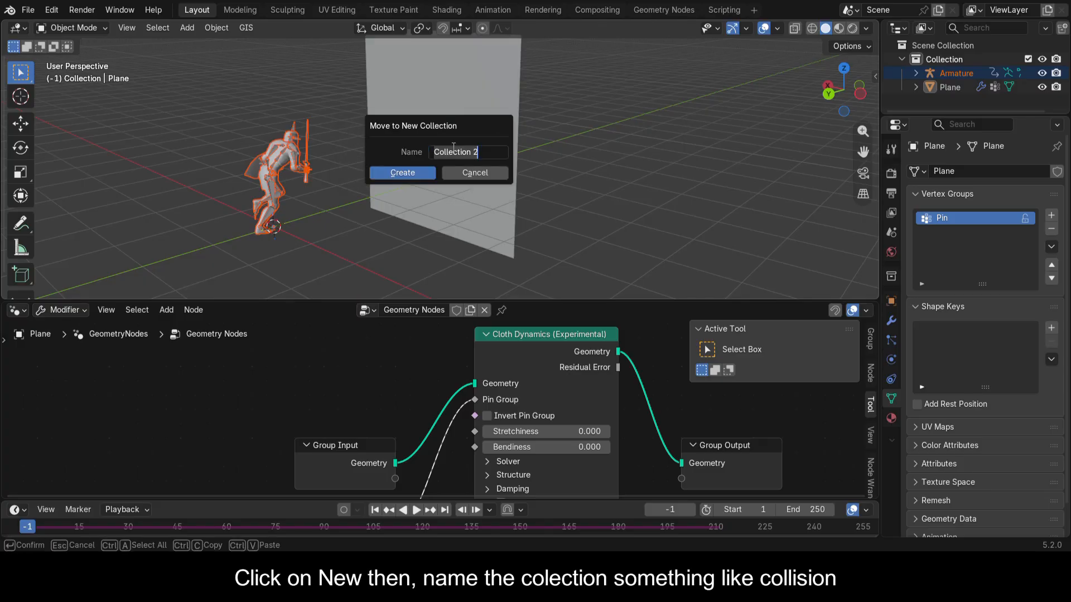
{"action": "type", "text": "Colli"}
{"action": "type", "text": "io"}
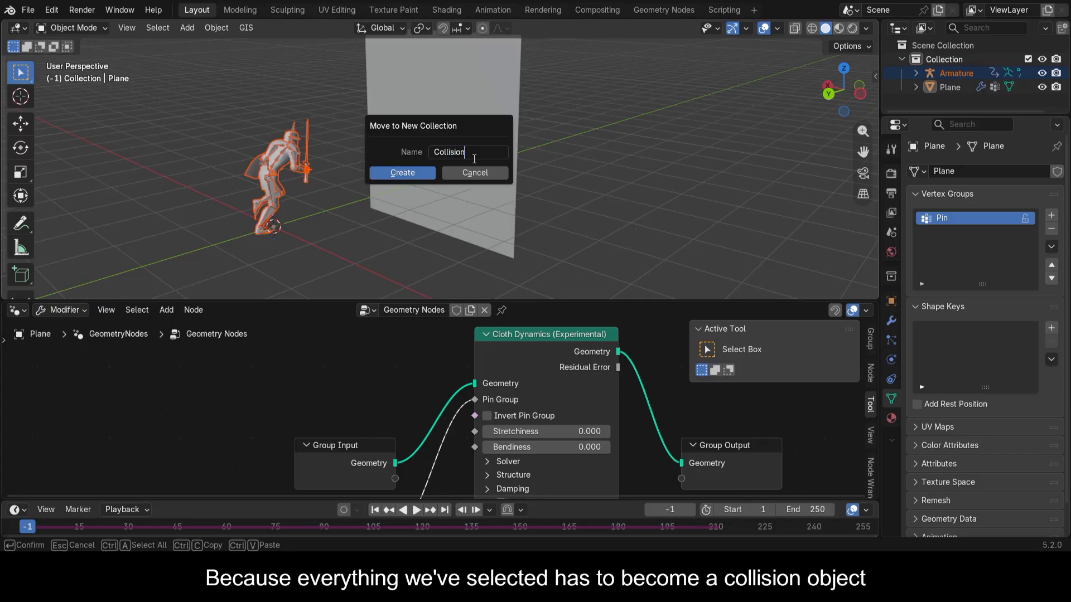
{"action": "left_click", "coordinate": [401, 173]}
Select only the knight's sword and add a Collider simulation modifier to it.
{"action": "middle_click_drag", "start_coordinate": [403, 170], "coordinate": [452, 134]}
{"action": "scroll", "coordinate": [424, 161], "scroll_direction": "up", "scroll_amount": 3}
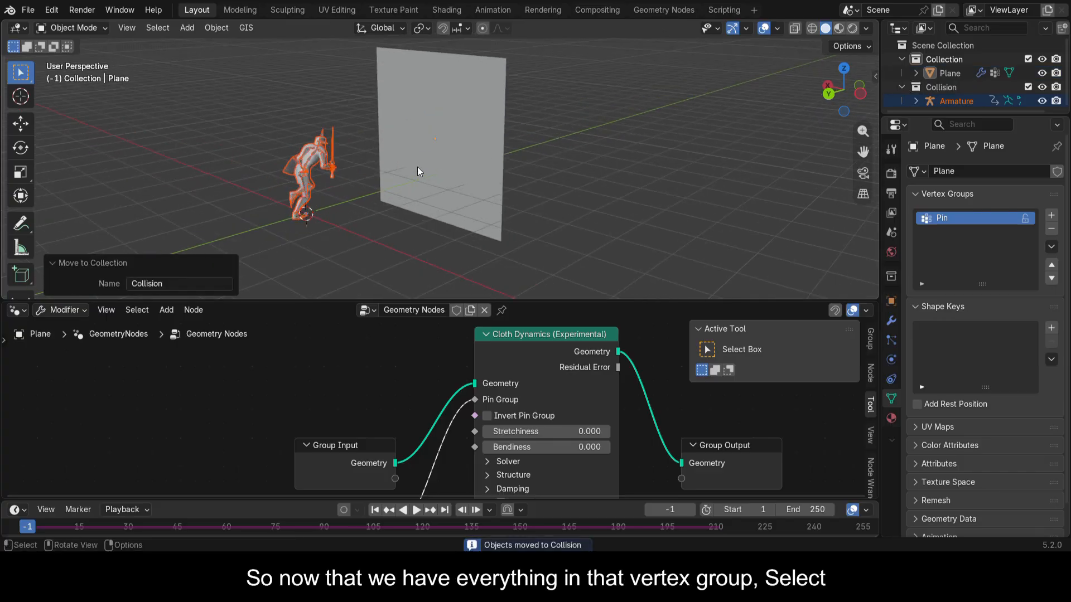
{"action": "left_click", "coordinate": [767, 84]}
{"action": "left_click_drag", "start_coordinate": [839, 90], "coordinate": [795, 81]}
{"action": "left_click_drag", "start_coordinate": [864, 134], "coordinate": [902, 163]}
{"action": "left_click", "coordinate": [321, 136]}
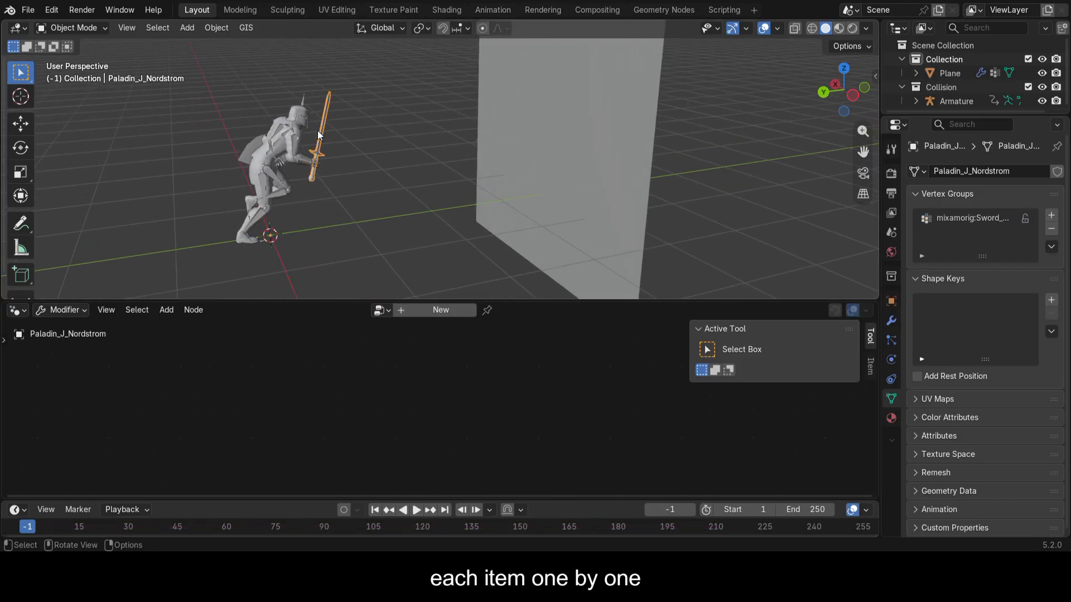
{"action": "left_click", "coordinate": [896, 319]}
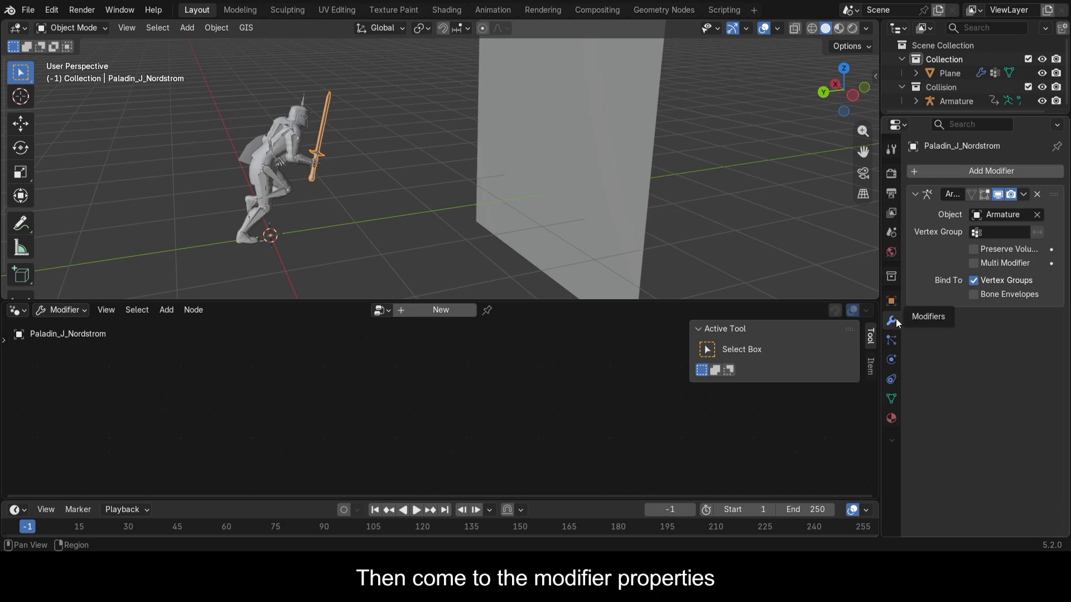
{"action": "left_click", "coordinate": [1051, 175]}
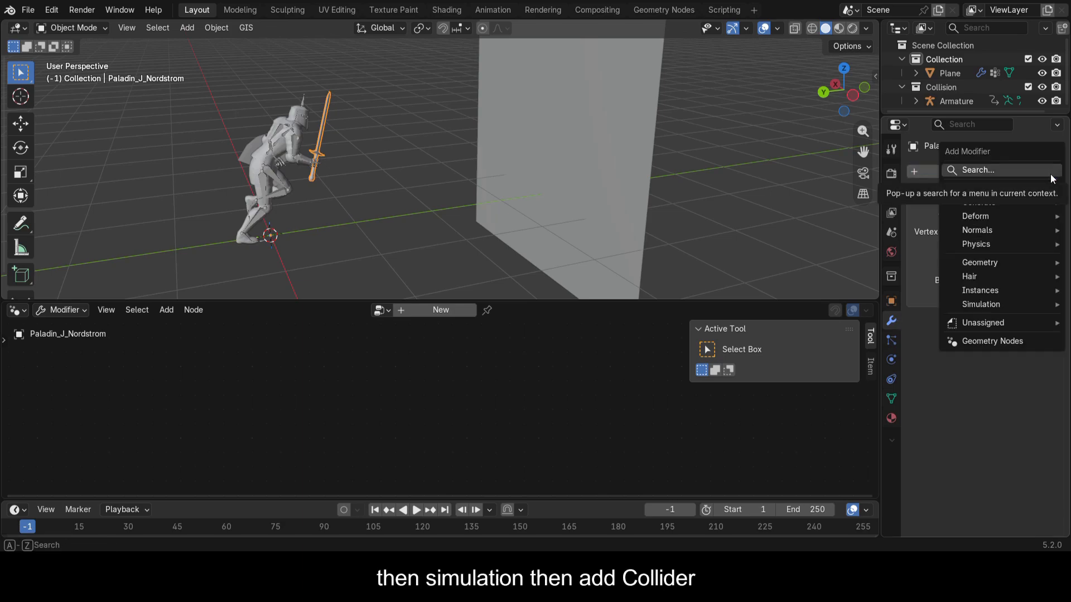
{"action": "mouse_move", "coordinate": [1029, 305]}
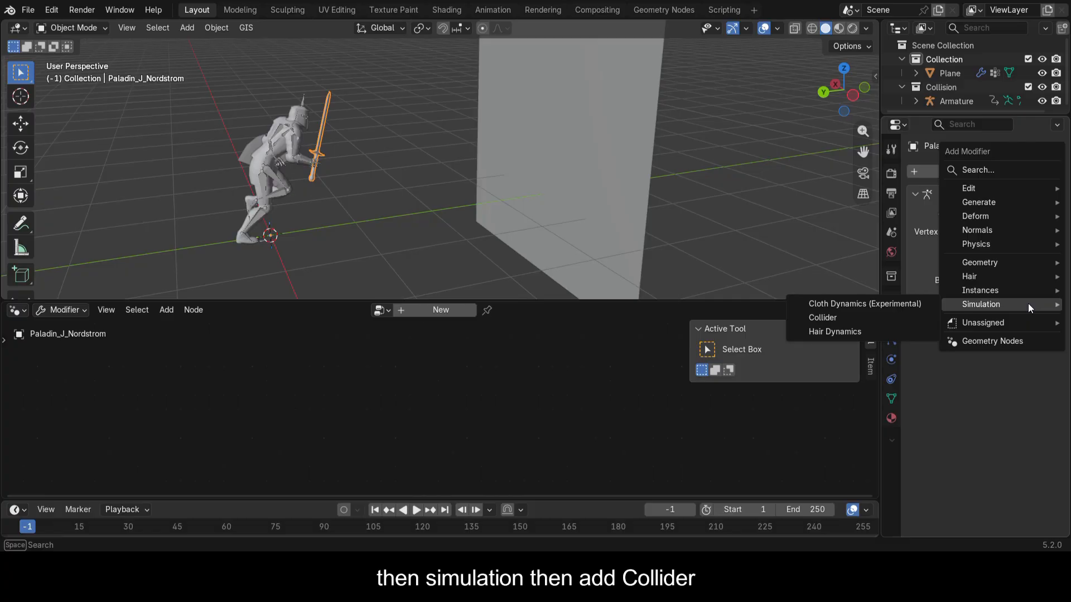
{"action": "left_click", "coordinate": [847, 316]}
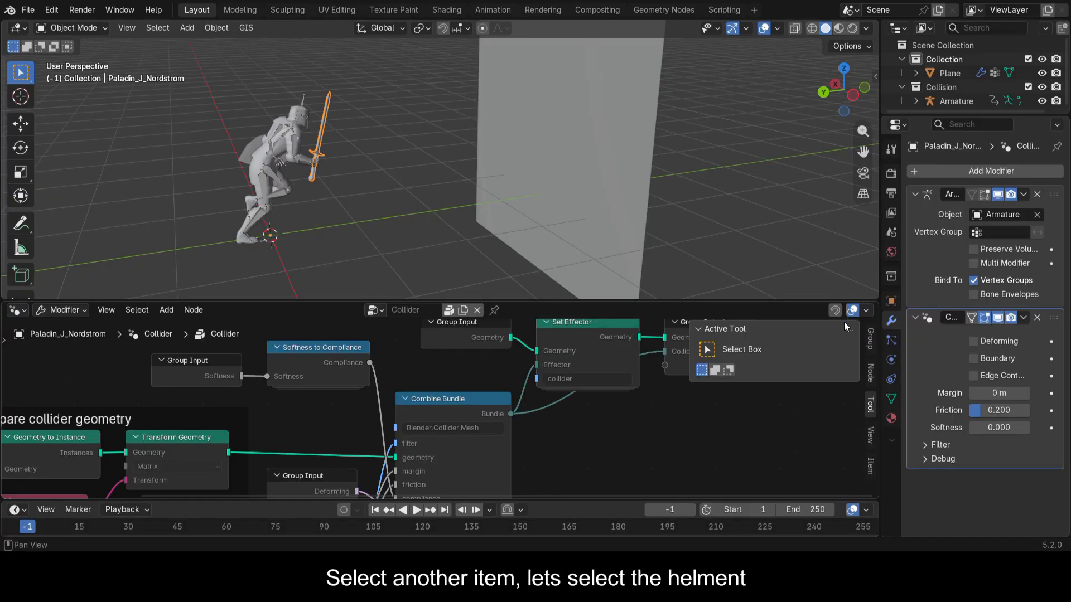
Select the knight's helmet and add a Collider simulation modifier to it.
{"action": "scroll", "coordinate": [240, 110], "scroll_direction": "up", "scroll_amount": 2}
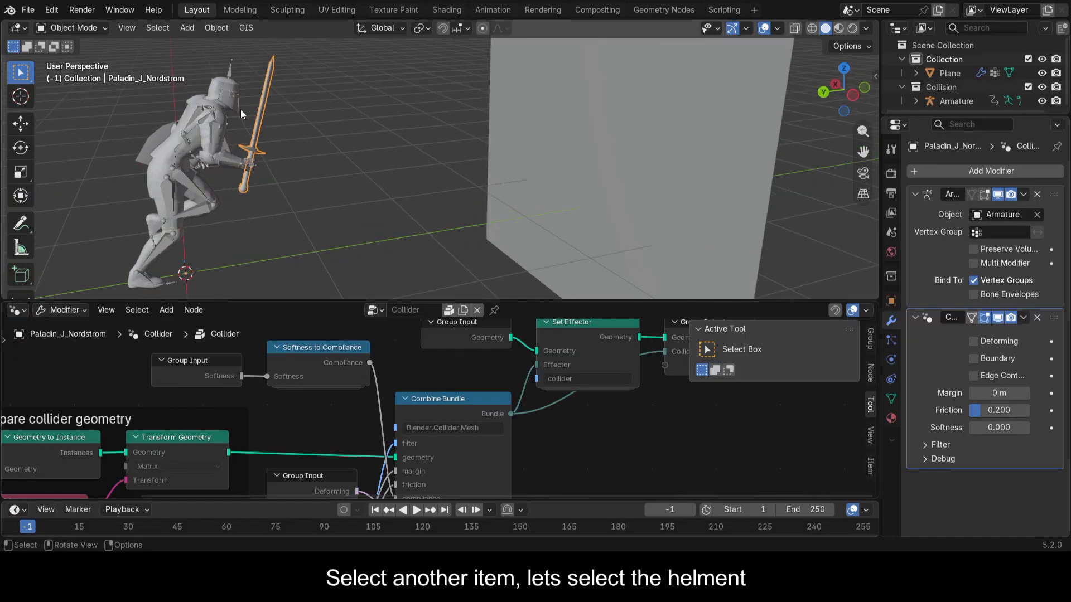
{"action": "left_click", "coordinate": [214, 88]}
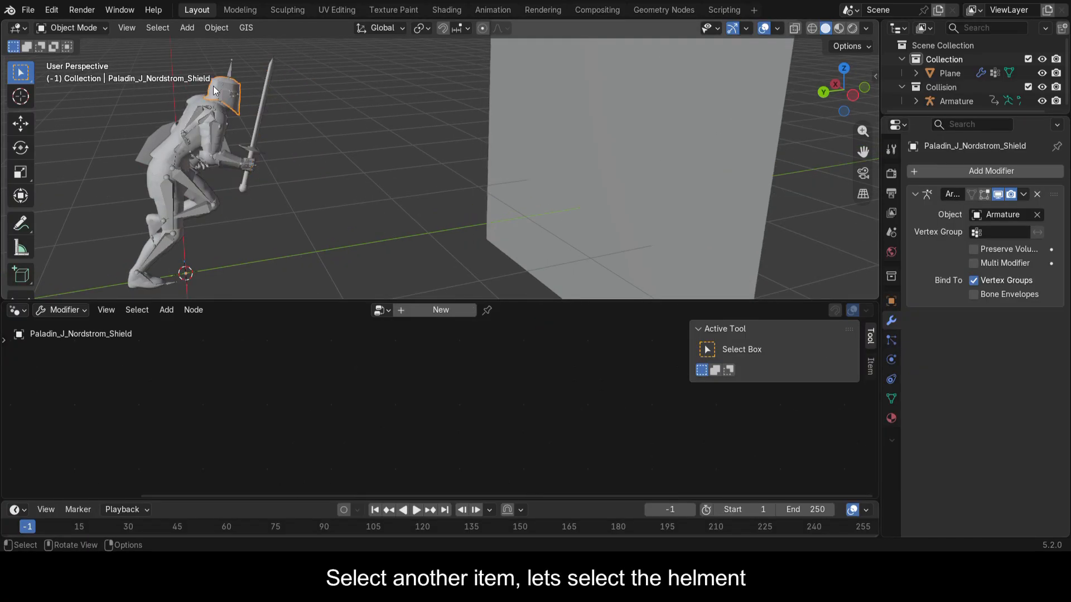
{"action": "left_click", "coordinate": [1050, 174]}
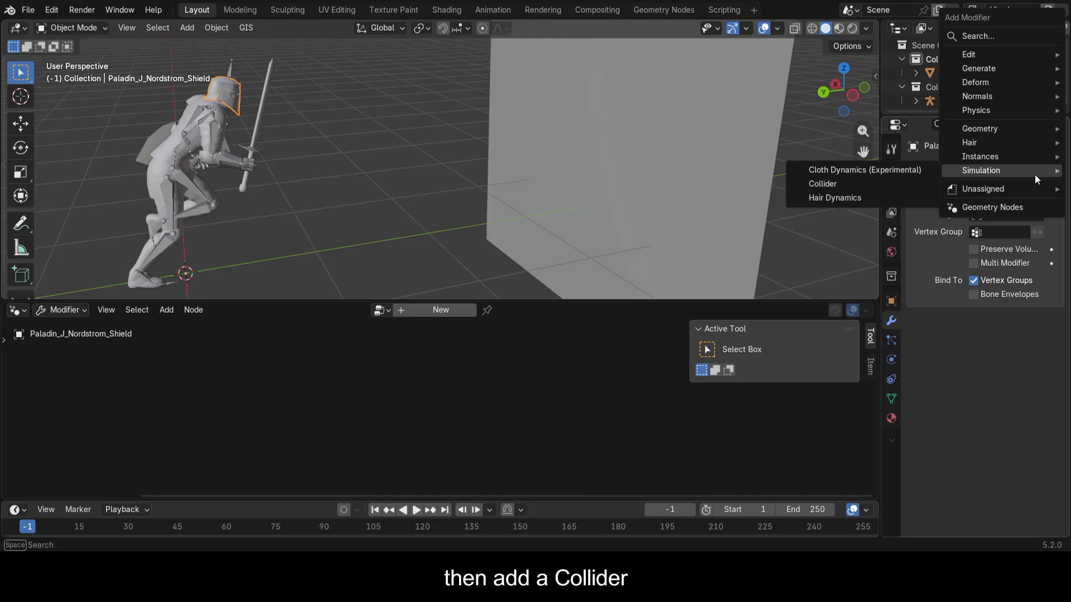
{"action": "left_click", "coordinate": [880, 188]}
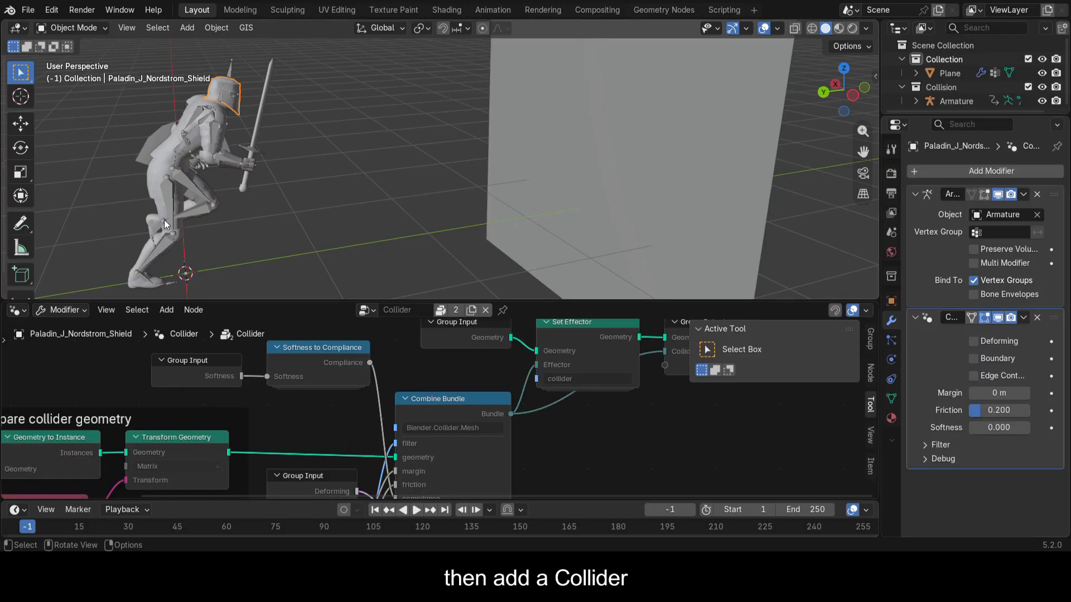
Select the knight's body and add a Collider simulation modifier to it.
{"action": "left_click", "coordinate": [203, 132]}
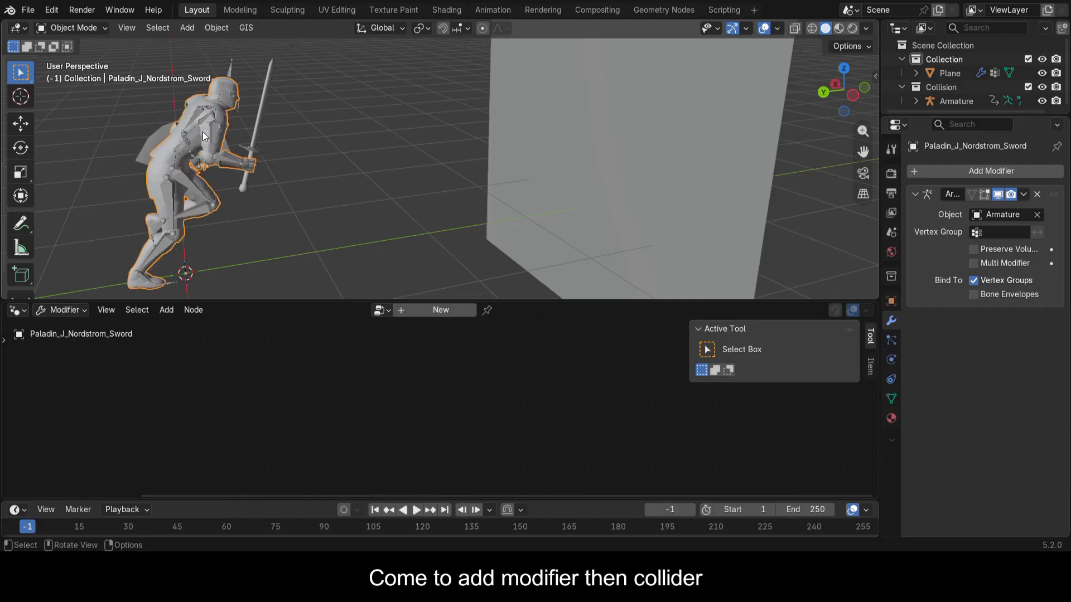
{"action": "left_click", "coordinate": [1032, 172]}
{"action": "mouse_move", "coordinate": [1038, 169]}
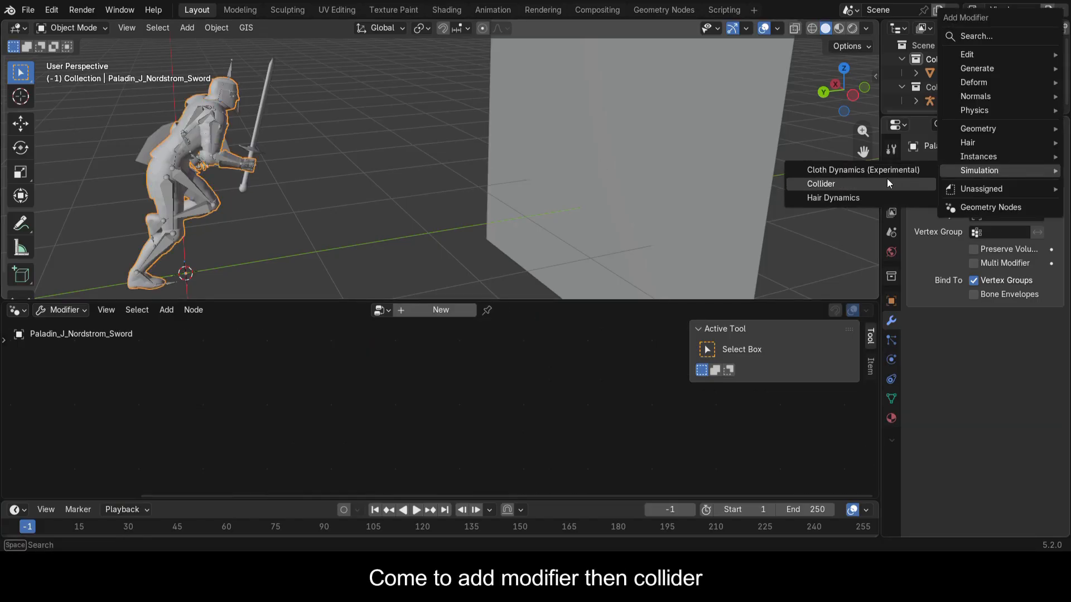
{"action": "left_click", "coordinate": [836, 182]}
Select the knight's shield and add a Collider simulation modifier to it.
{"action": "left_click", "coordinate": [149, 138]}
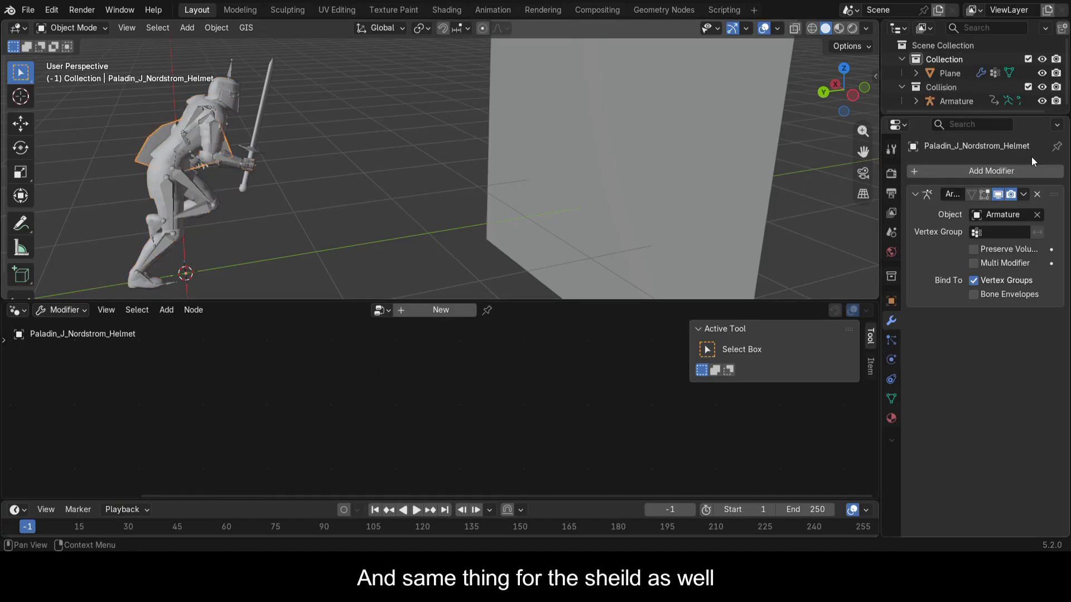
{"action": "left_click", "coordinate": [1059, 171]}
{"action": "mouse_move", "coordinate": [1063, 173]}
{"action": "left_click", "coordinate": [858, 181]}
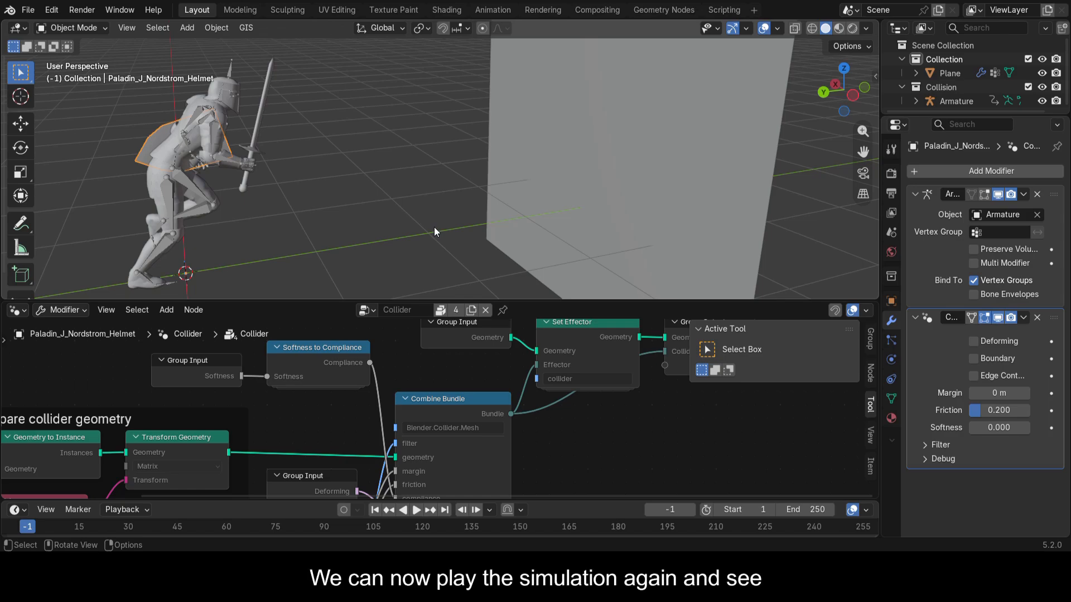
Play the simulation to check whether the knight collides with the cloth, and rewind to frame 0.
{"action": "scroll", "coordinate": [434, 227], "scroll_direction": "down", "scroll_amount": 4}
{"action": "left_click", "coordinate": [418, 510]}
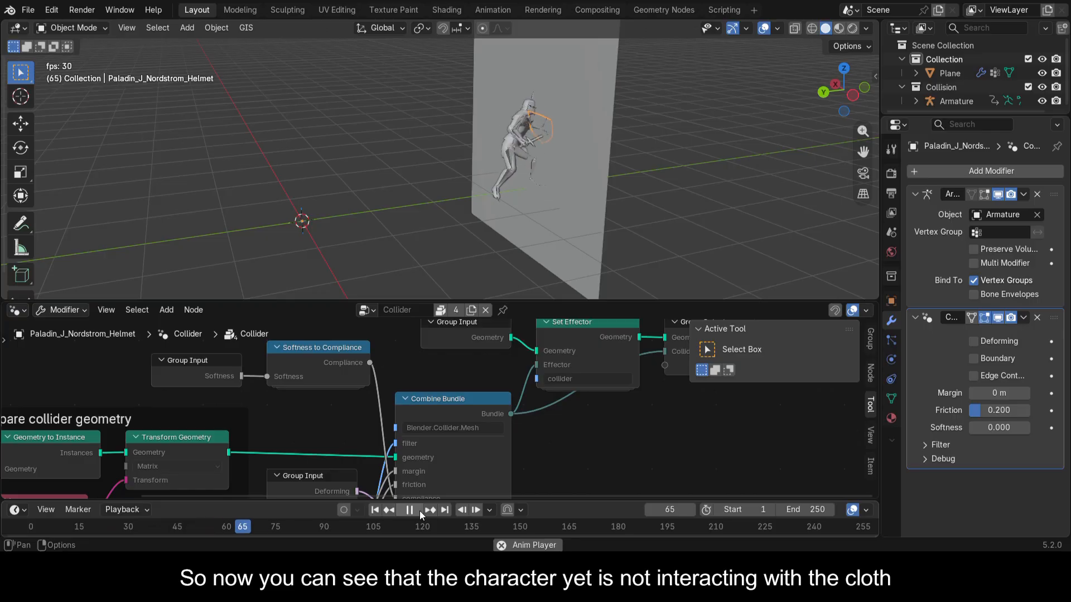
{"action": "left_click", "coordinate": [419, 511]}
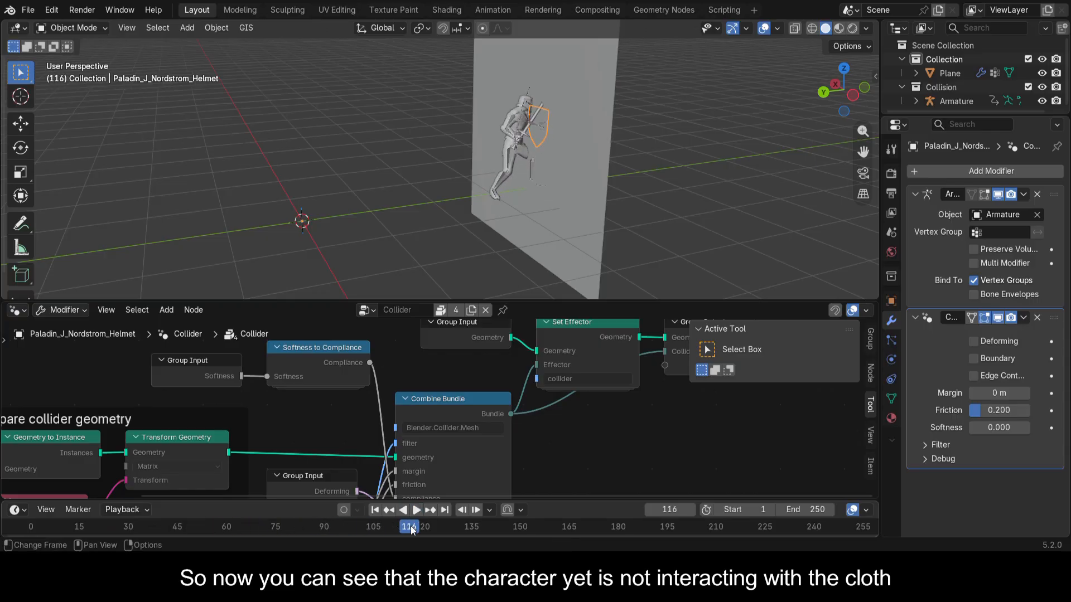
{"action": "left_click_drag", "start_coordinate": [411, 530], "coordinate": [34, 528]}
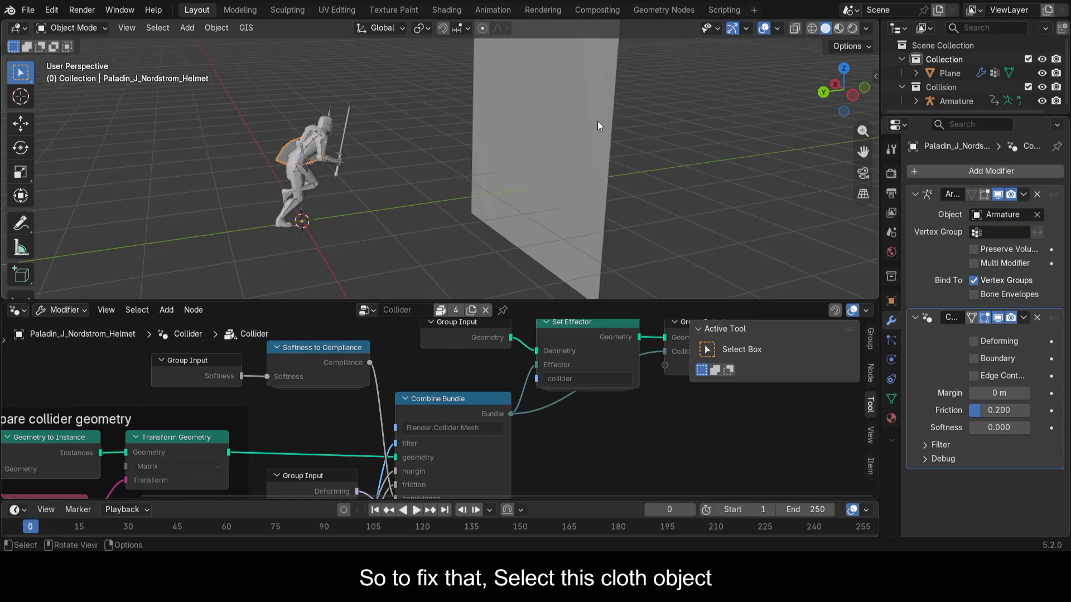
Select the cloth plane and set the Effectors collection of its Cloth Dynamics node to Collision.
{"action": "left_click", "coordinate": [597, 126]}
{"action": "scroll", "coordinate": [478, 387], "scroll_direction": "down", "scroll_amount": 2}
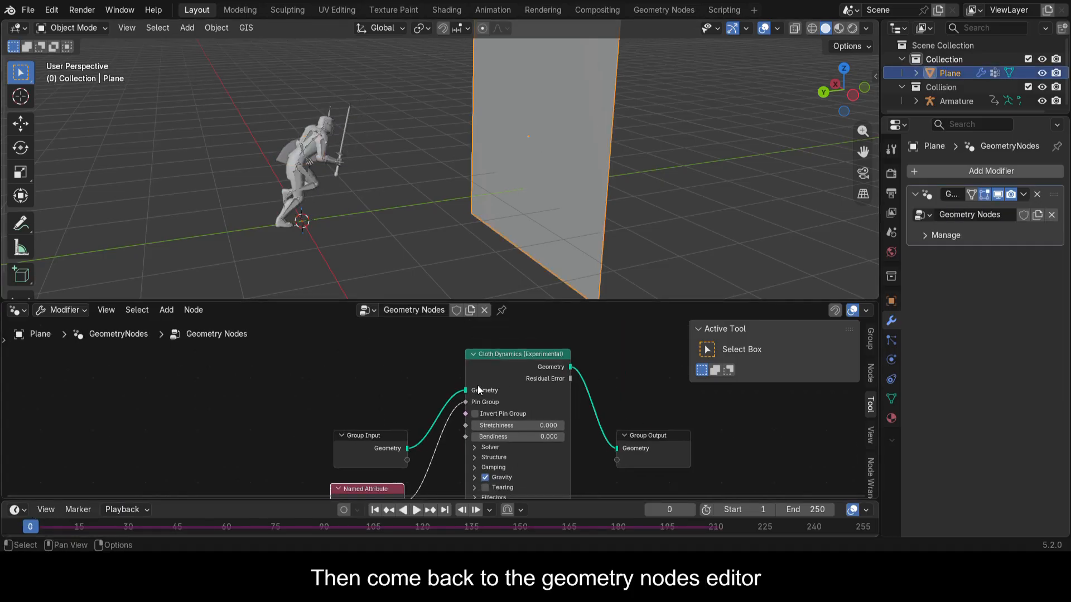
{"action": "scroll", "coordinate": [375, 450], "scroll_direction": "up", "scroll_amount": 3}
{"action": "middle_click_drag", "start_coordinate": [394, 448], "coordinate": [392, 363]}
{"action": "scroll", "coordinate": [392, 363], "scroll_direction": "down", "scroll_amount": 3}
{"action": "middle_click_drag", "start_coordinate": [501, 399], "coordinate": [445, 394]}
{"action": "scroll", "coordinate": [447, 409], "scroll_direction": "up", "scroll_amount": 2}
{"action": "scroll", "coordinate": [399, 465], "scroll_direction": "up", "scroll_amount": 2}
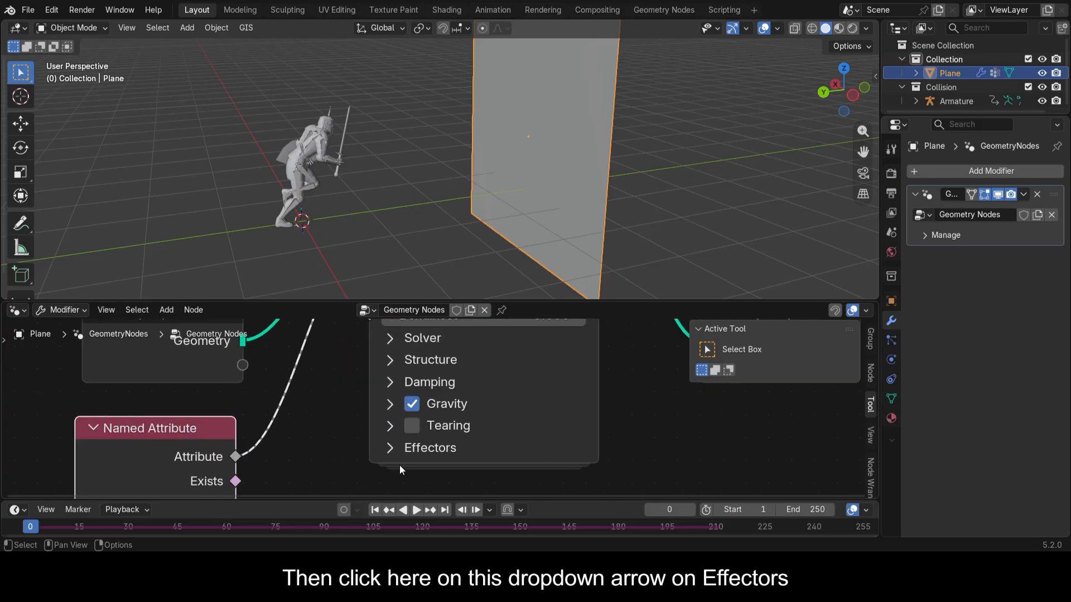
{"action": "left_click", "coordinate": [389, 449]}
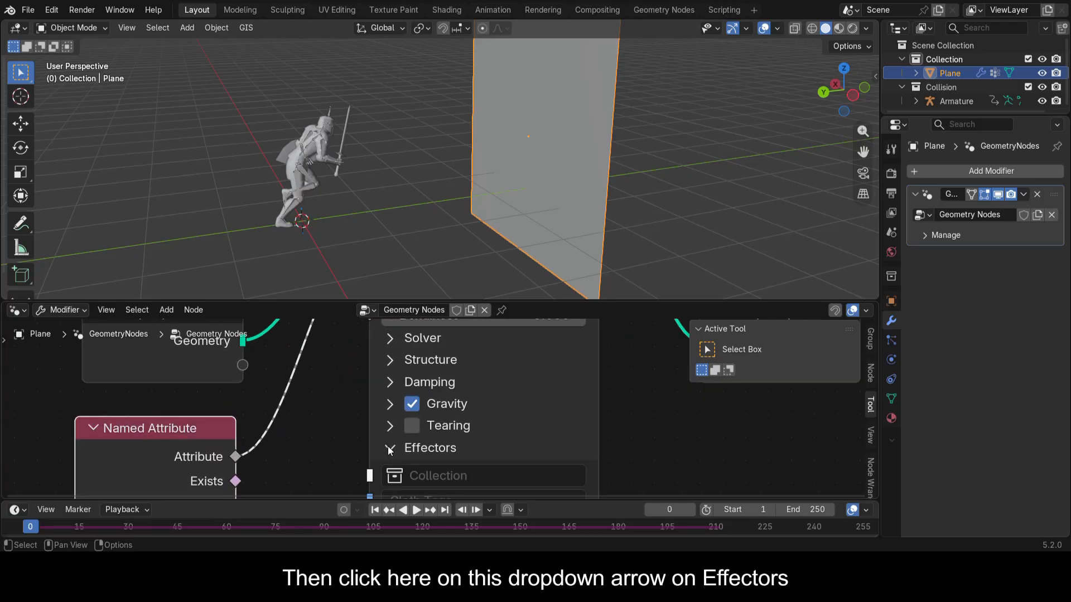
{"action": "scroll", "coordinate": [389, 450], "scroll_direction": "down", "scroll_amount": 2}
{"action": "middle_click_drag", "start_coordinate": [483, 432], "coordinate": [467, 362]}
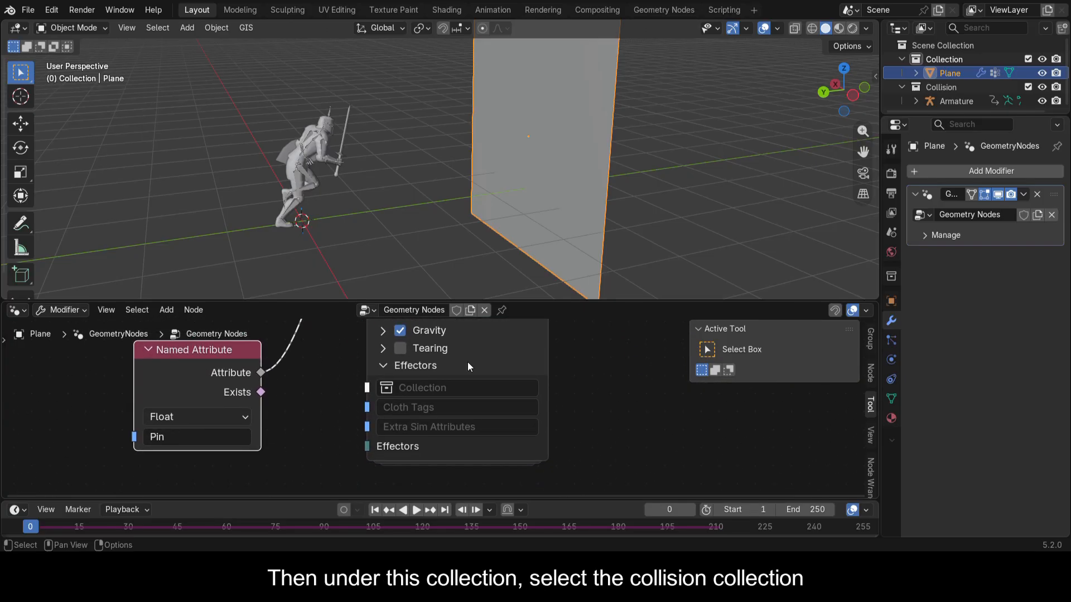
{"action": "left_click", "coordinate": [430, 389]}
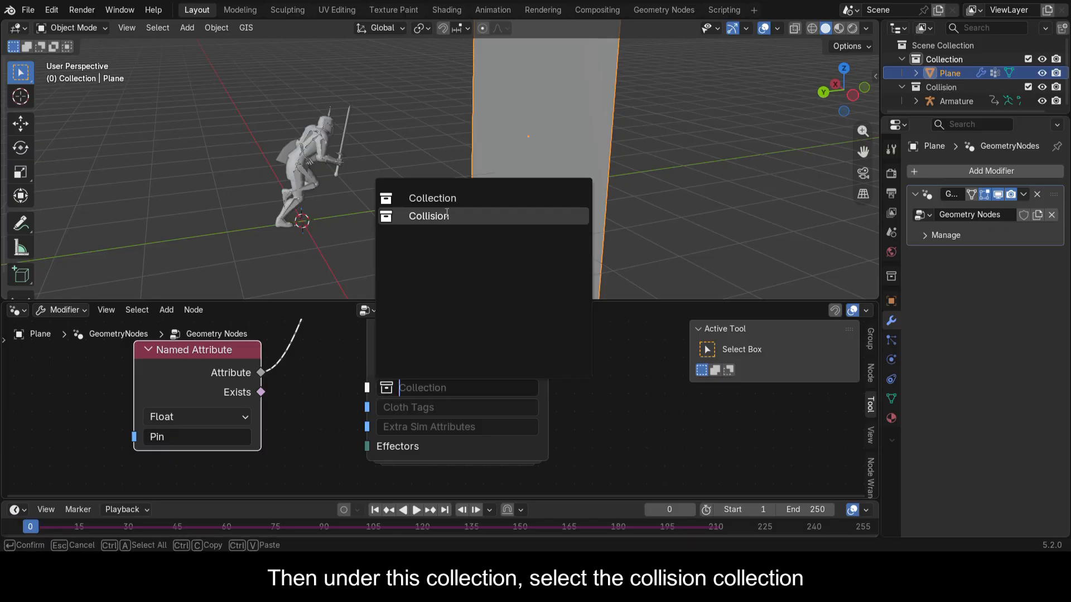
{"action": "left_click", "coordinate": [446, 216]}
{"action": "scroll", "coordinate": [607, 451], "scroll_direction": "down", "scroll_amount": 1}
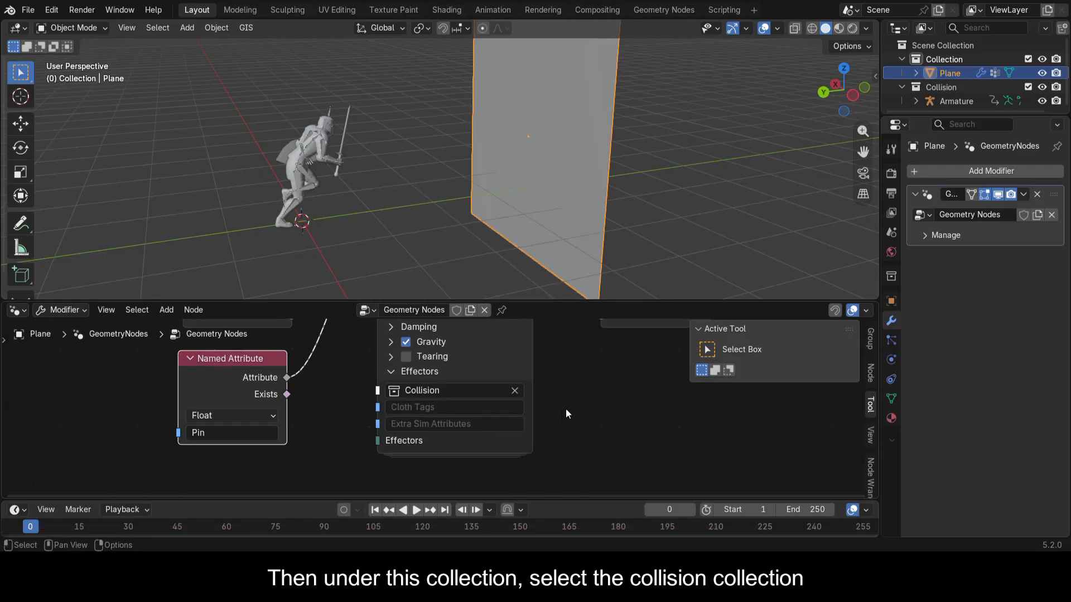
Play the simulation to check the knight's interaction with the cloth, and rewind to frame -1.
{"action": "left_click", "coordinate": [416, 511]}
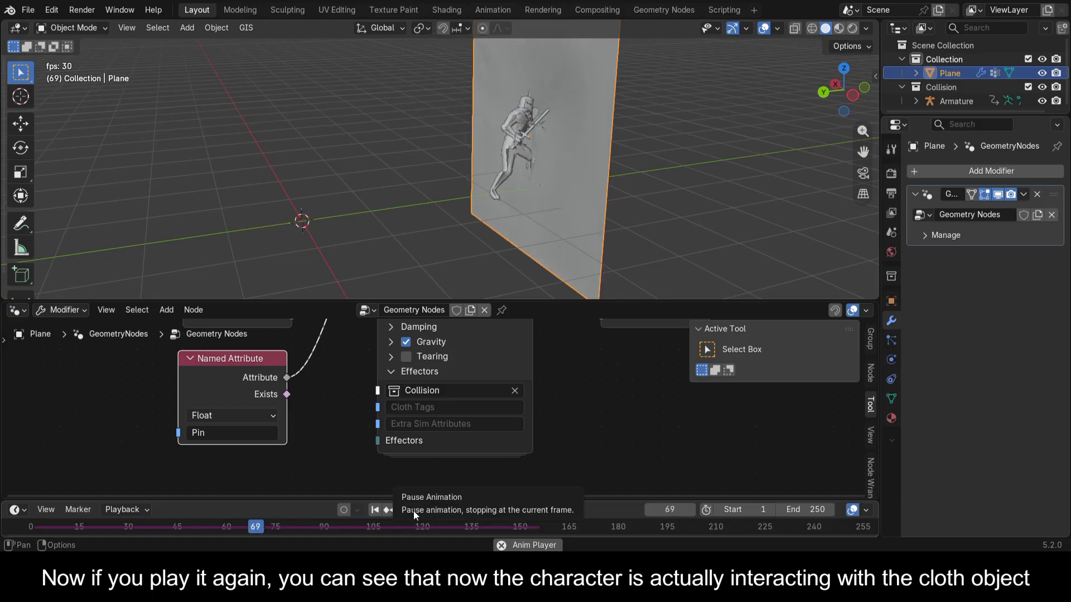
{"action": "left_click", "coordinate": [413, 510]}
{"action": "left_click_drag", "start_coordinate": [363, 529], "coordinate": [27, 531]}
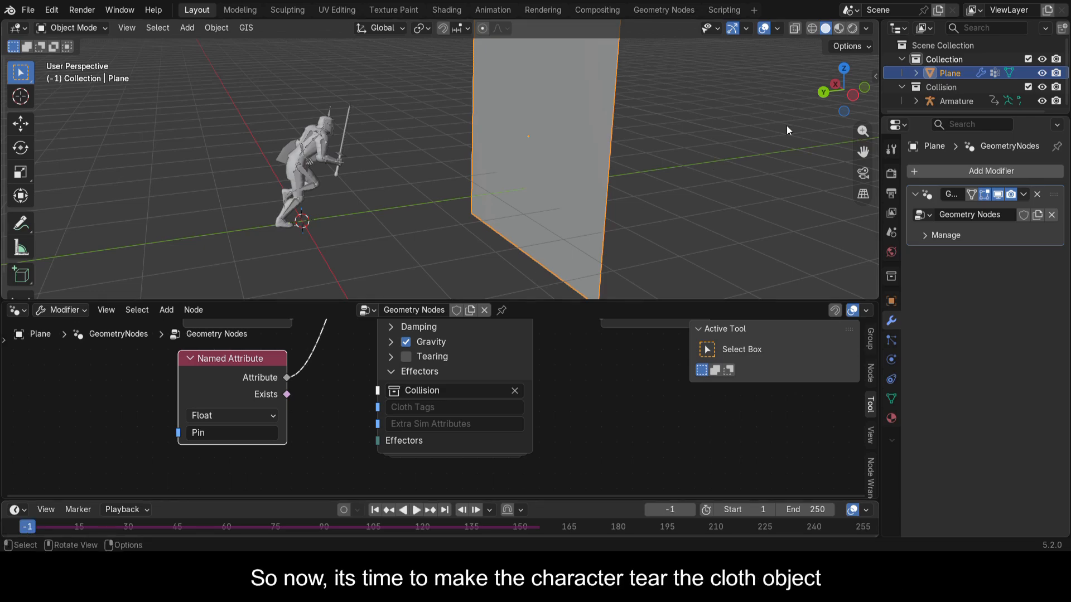
Enable Tearing on the cloth plane's Cloth Dynamics node.
{"action": "left_click_drag", "start_coordinate": [852, 92], "coordinate": [803, 82]}
{"action": "left_click_drag", "start_coordinate": [863, 152], "coordinate": [780, 146]}
{"action": "left_click_drag", "start_coordinate": [844, 90], "coordinate": [850, 93]}
{"action": "scroll", "coordinate": [521, 390], "scroll_direction": "down", "scroll_amount": 2}
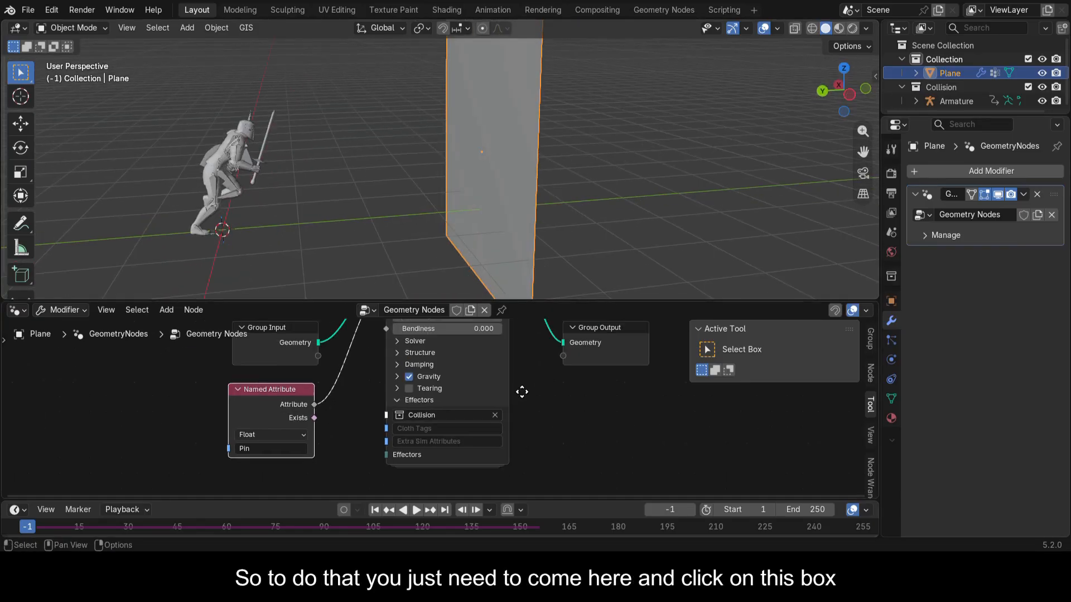
{"action": "scroll", "coordinate": [379, 454], "scroll_direction": "up", "scroll_amount": 3}
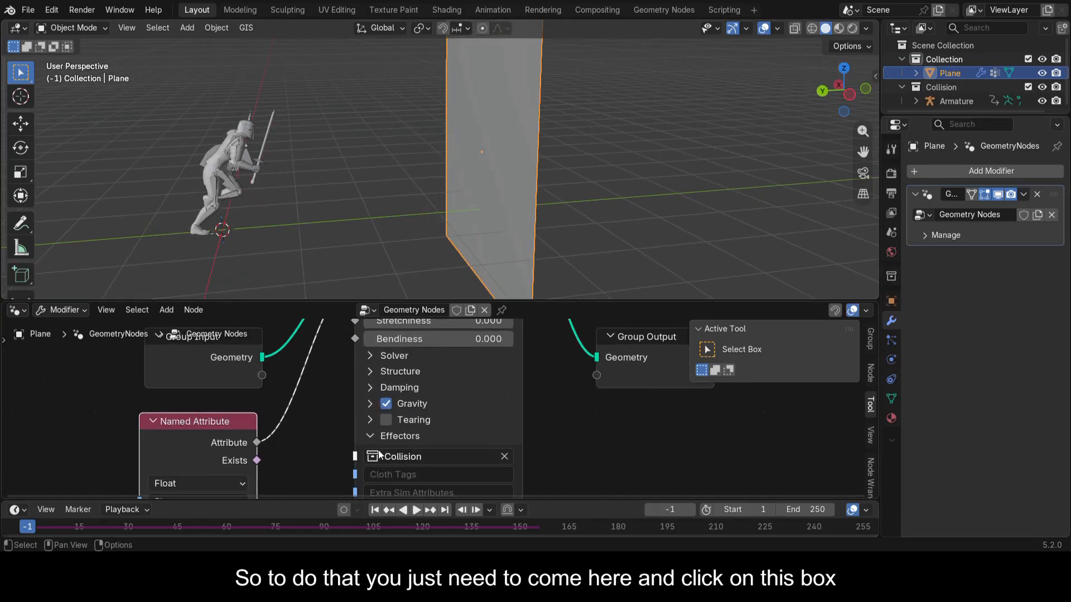
{"action": "left_click", "coordinate": [384, 420]}
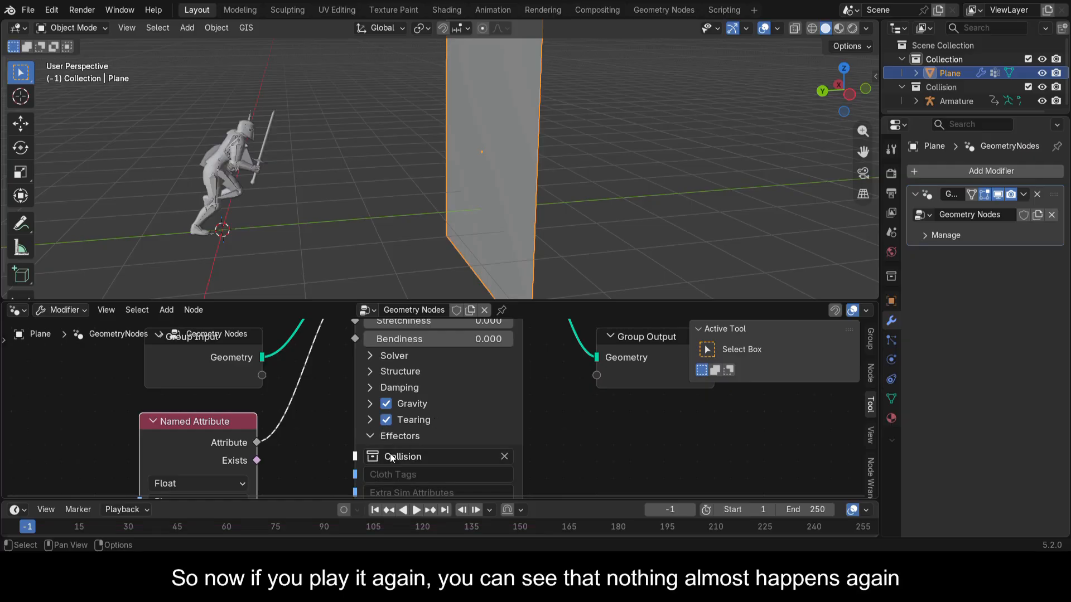
Play the simulation to check the cloth's tearing, pause it, and view the knight and cloth from another angle.
{"action": "left_click", "coordinate": [419, 510]}
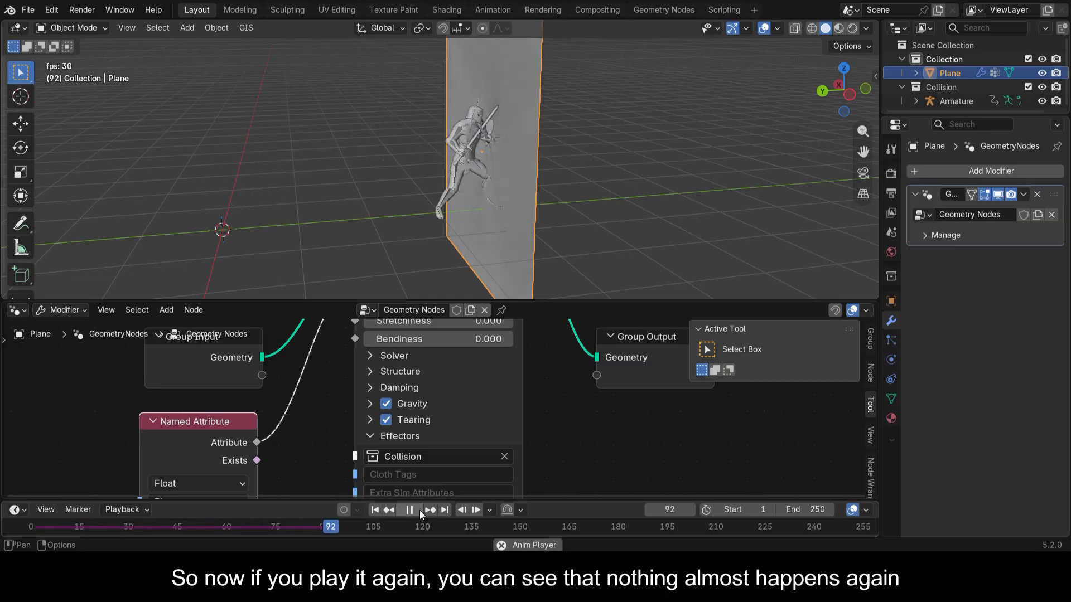
{"action": "left_click", "coordinate": [419, 510]}
{"action": "left_click_drag", "start_coordinate": [844, 90], "coordinate": [1060, 94]}
Increase the Stretchiness of the Cloth Dynamics node slightly.
{"action": "scroll", "coordinate": [381, 365], "scroll_direction": "down", "scroll_amount": 1}
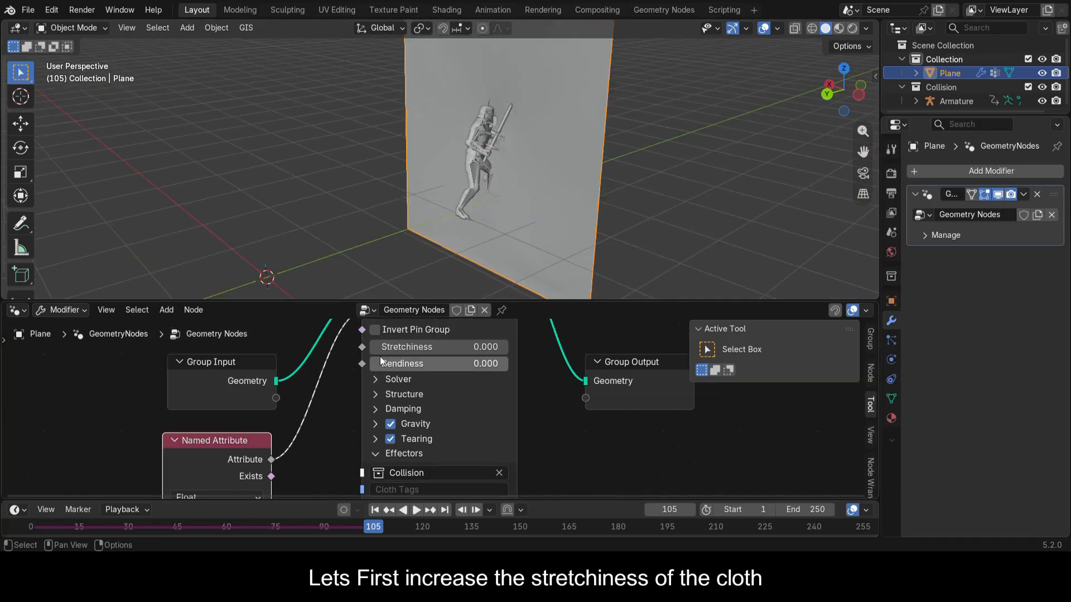
{"action": "left_click_drag", "start_coordinate": [380, 348], "coordinate": [381, 348]}
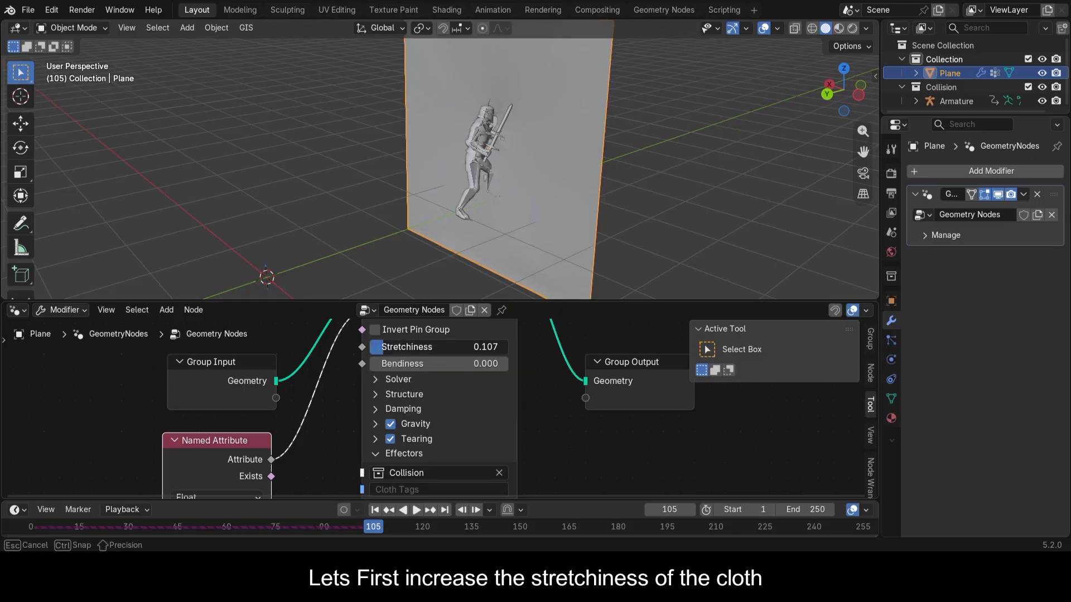
{"action": "left_click_drag", "start_coordinate": [381, 348], "coordinate": [390, 348]}
Expand the Tearing settings, set the Threshold to 1.9, and replay the simulation from frame 0.
{"action": "middle_click_drag", "start_coordinate": [376, 416], "coordinate": [375, 355]}
{"action": "scroll", "coordinate": [374, 356], "scroll_direction": "up", "scroll_amount": 1}
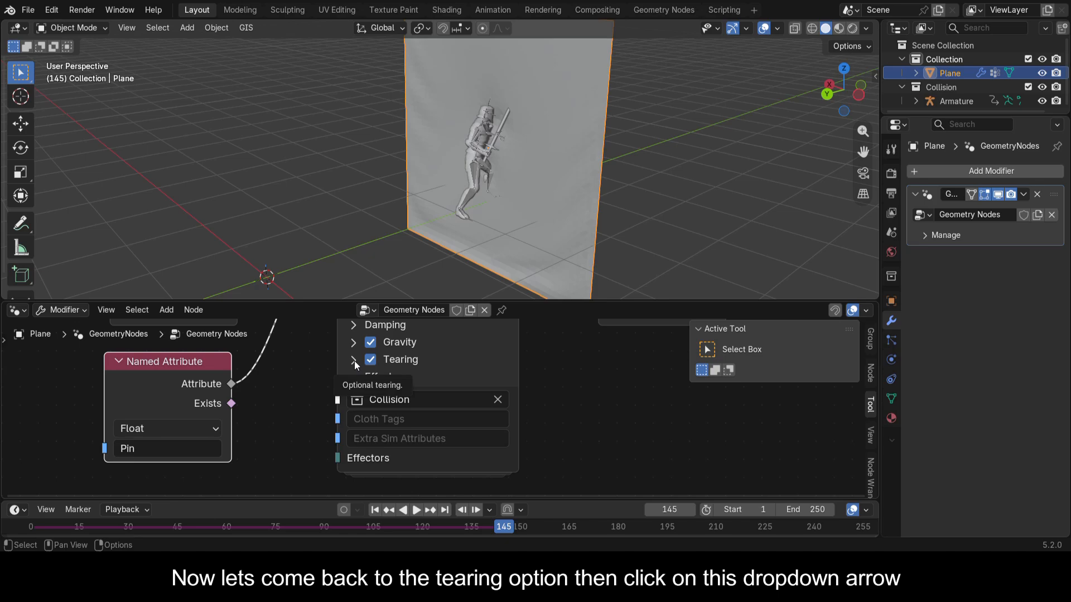
{"action": "left_click", "coordinate": [353, 360]}
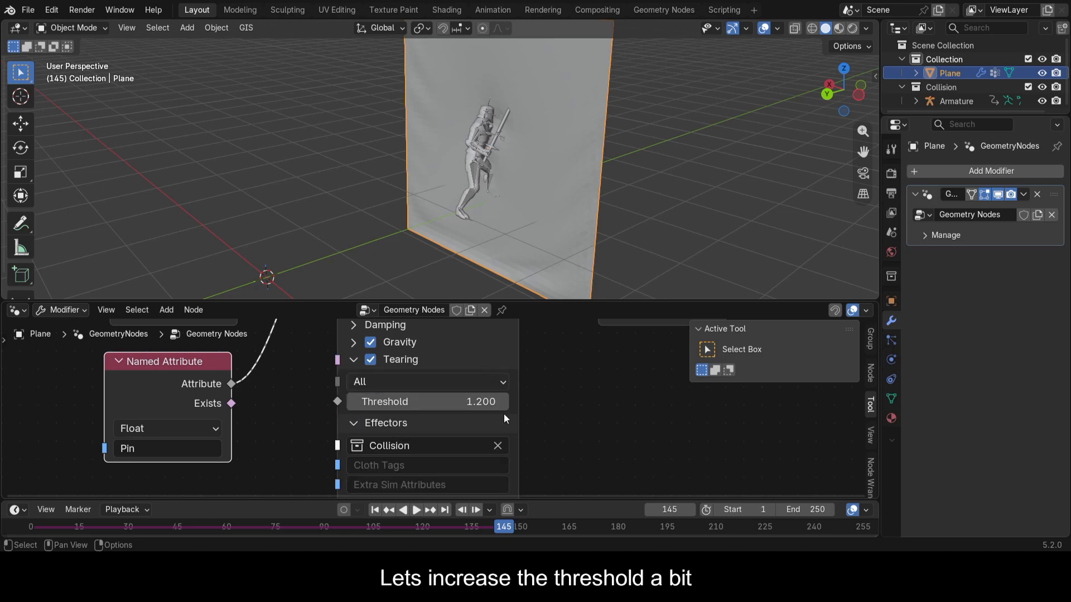
{"action": "left_click_drag", "start_coordinate": [500, 400], "coordinate": [508, 400]}
{"action": "left_click", "coordinate": [30, 524]}
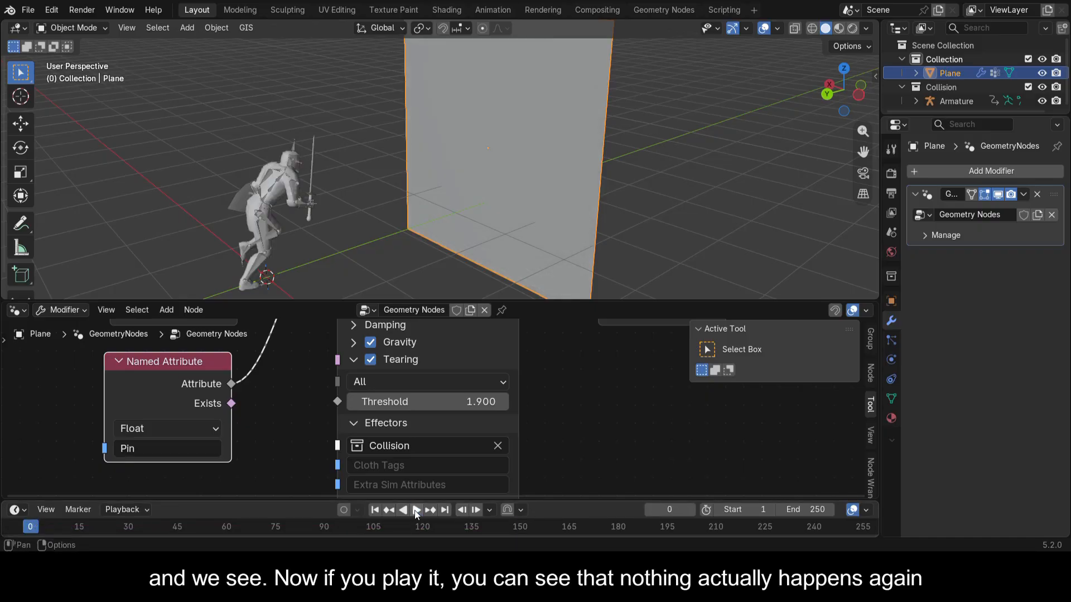
{"action": "left_click", "coordinate": [416, 510]}
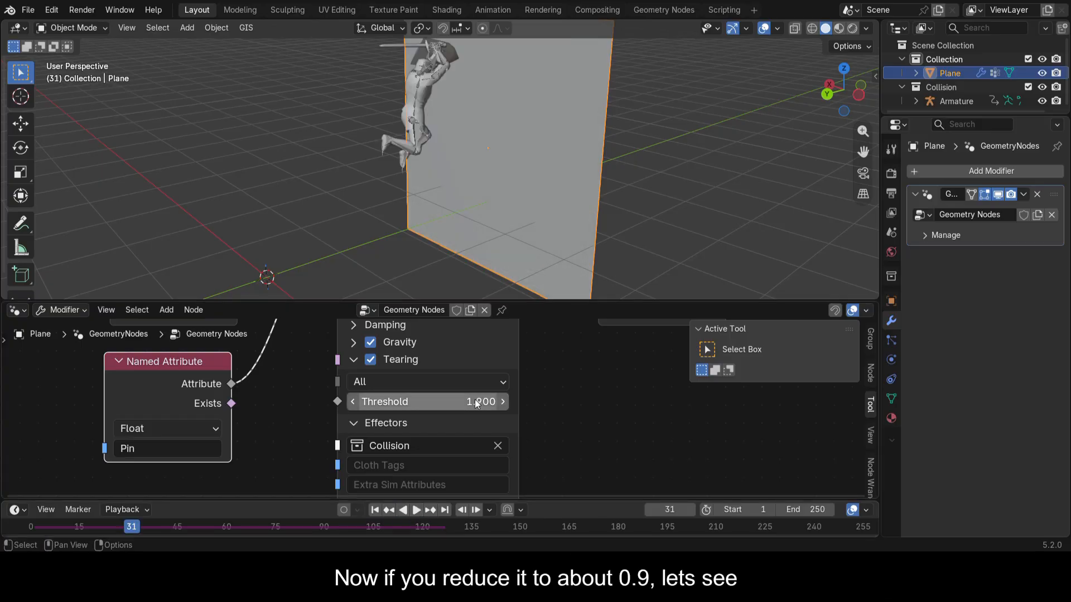
Try a Tearing Threshold of 0.9, play the simulation to check how the cloth rips, and rewind near the start.
{"action": "left_click_drag", "start_coordinate": [480, 402], "coordinate": [457, 402]}
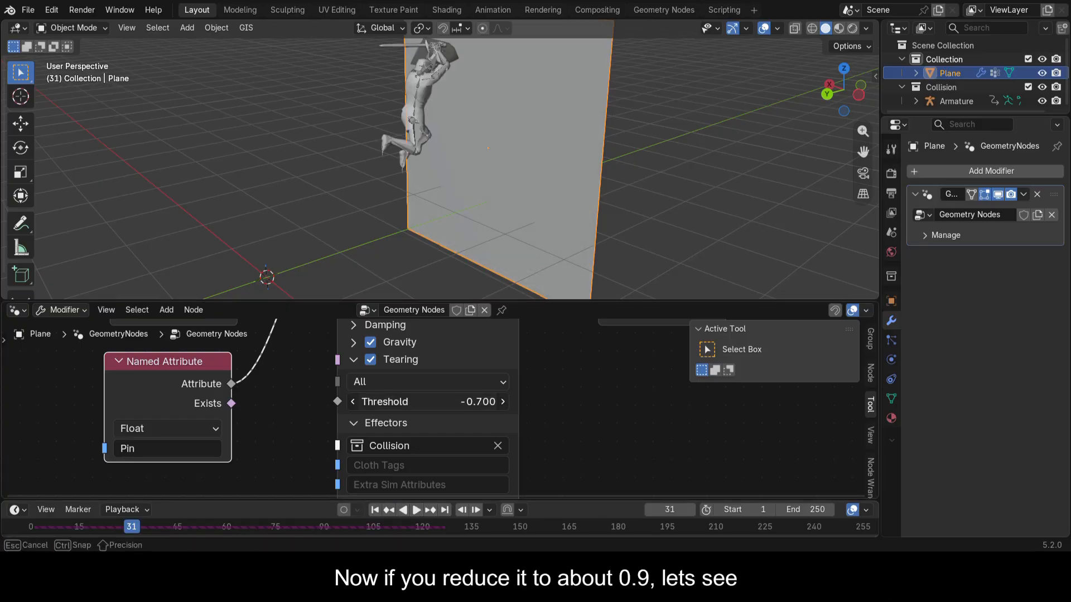
{"action": "left_click_drag", "start_coordinate": [458, 402], "coordinate": [485, 401]}
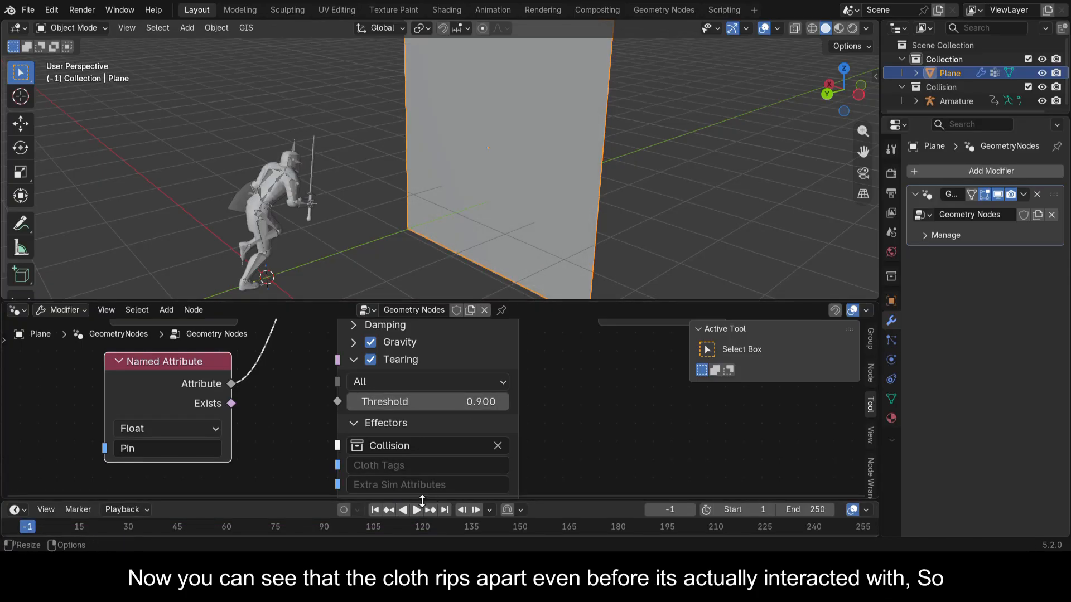
{"action": "left_click", "coordinate": [416, 510]}
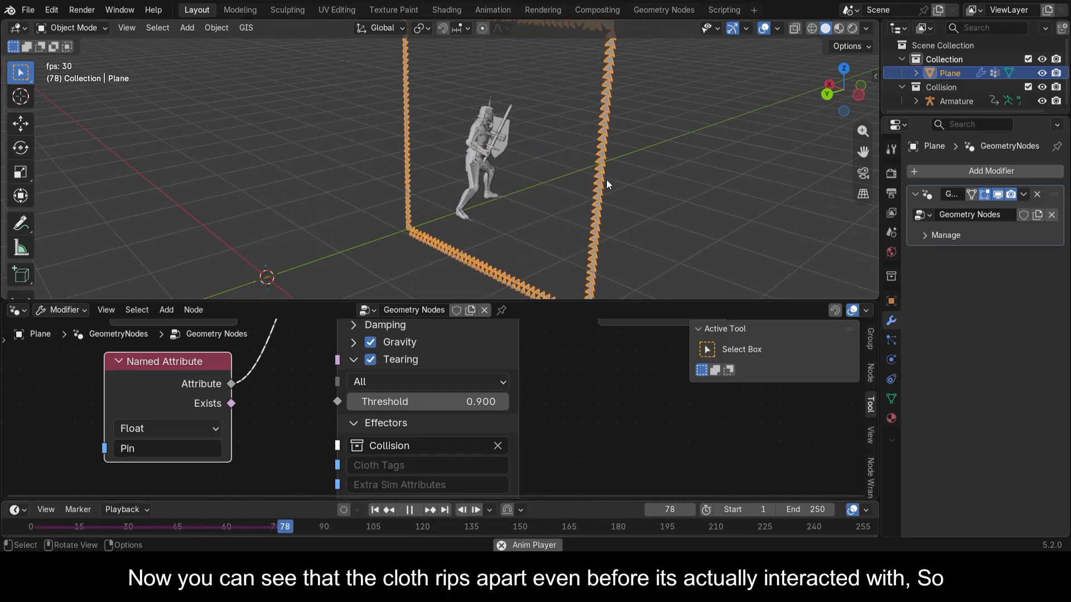
{"action": "scroll", "coordinate": [607, 180], "scroll_direction": "down", "scroll_amount": 4}
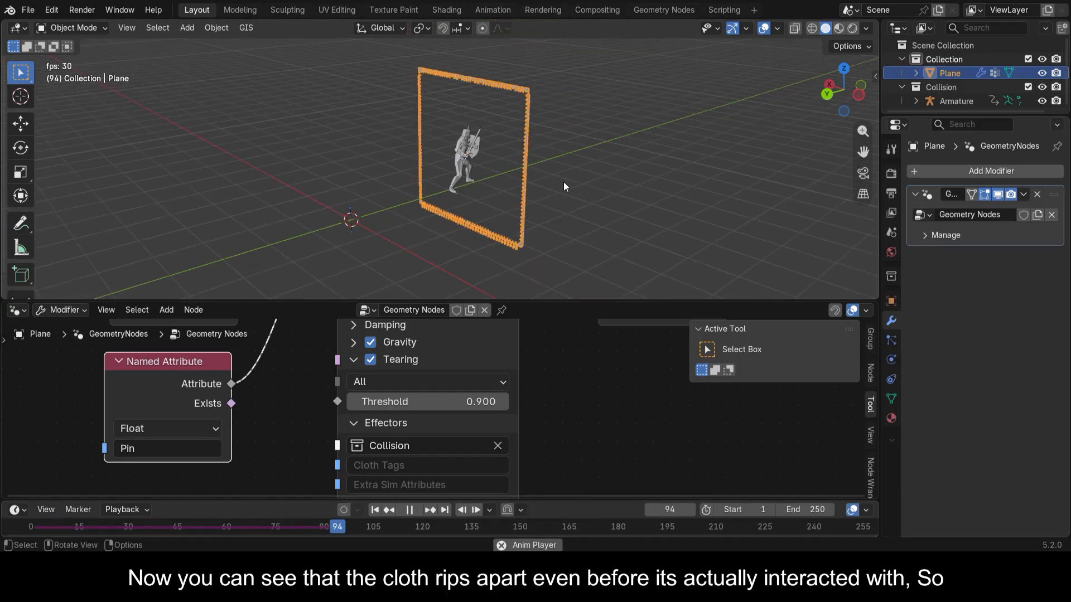
{"action": "left_click", "coordinate": [410, 511]}
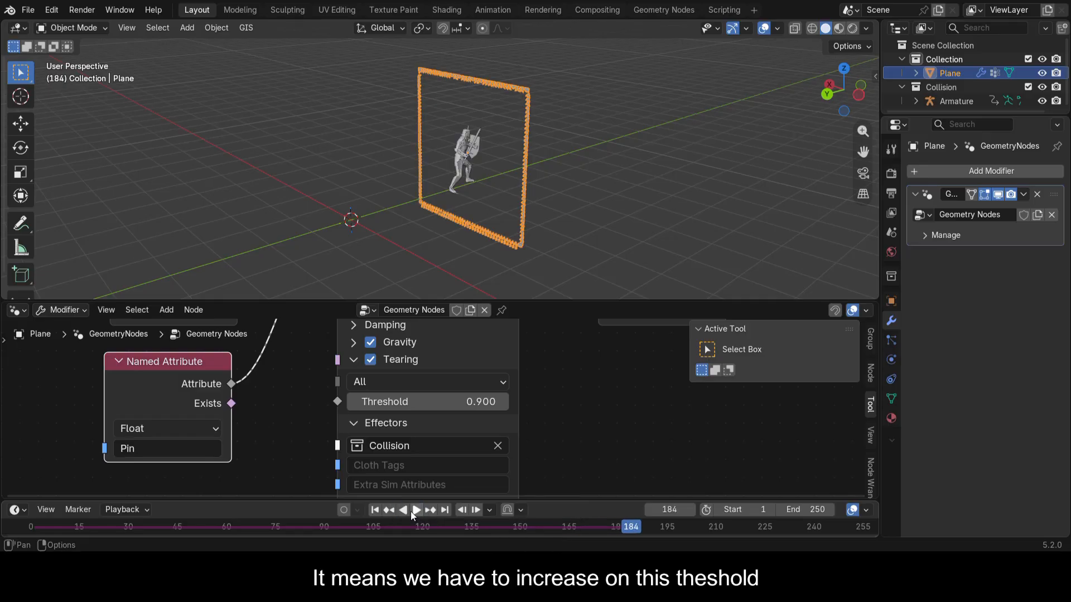
{"action": "left_click", "coordinate": [411, 511]}
{"action": "left_click_drag", "start_coordinate": [132, 529], "coordinate": [49, 535]}
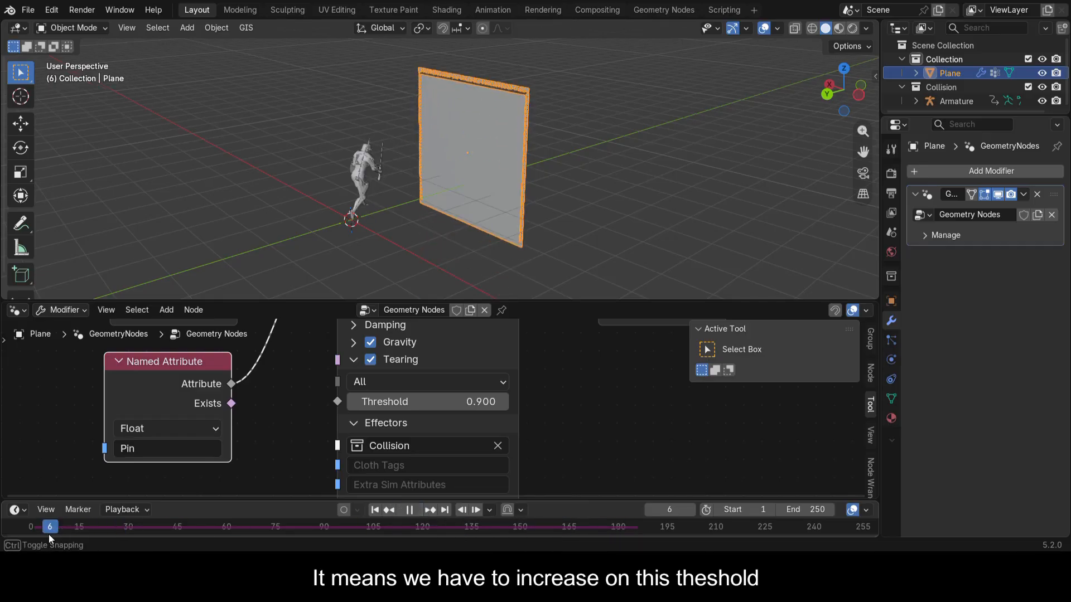
Try a Tearing Threshold of 1, play the simulation to check the result, and pause it.
{"action": "double_click", "coordinate": [435, 401]}
{"action": "type", "text": "1"}
{"action": "key", "text": "Return"}
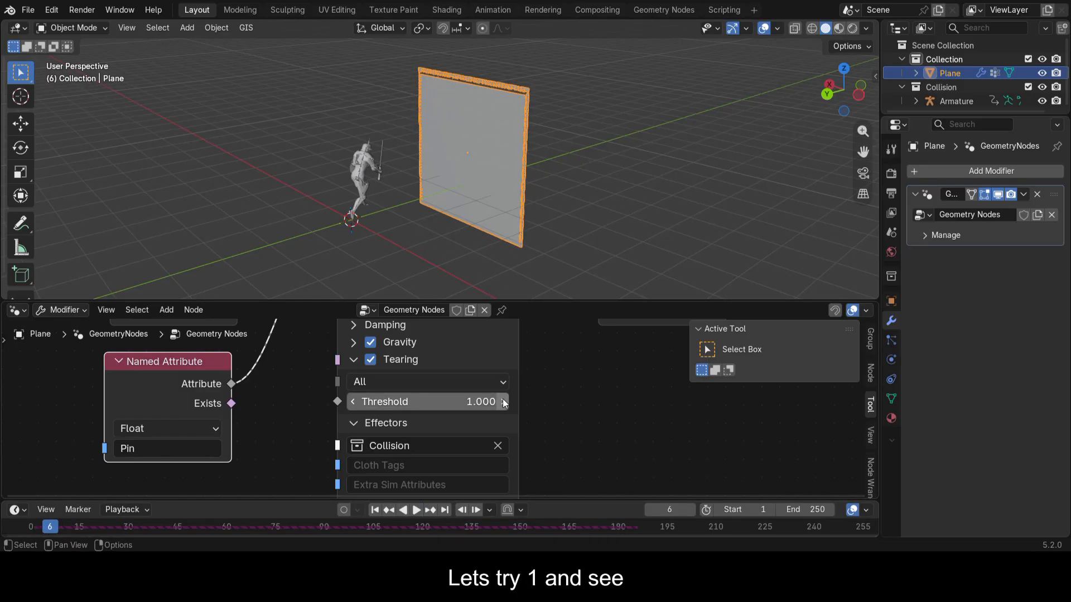
{"action": "left_click", "coordinate": [416, 510]}
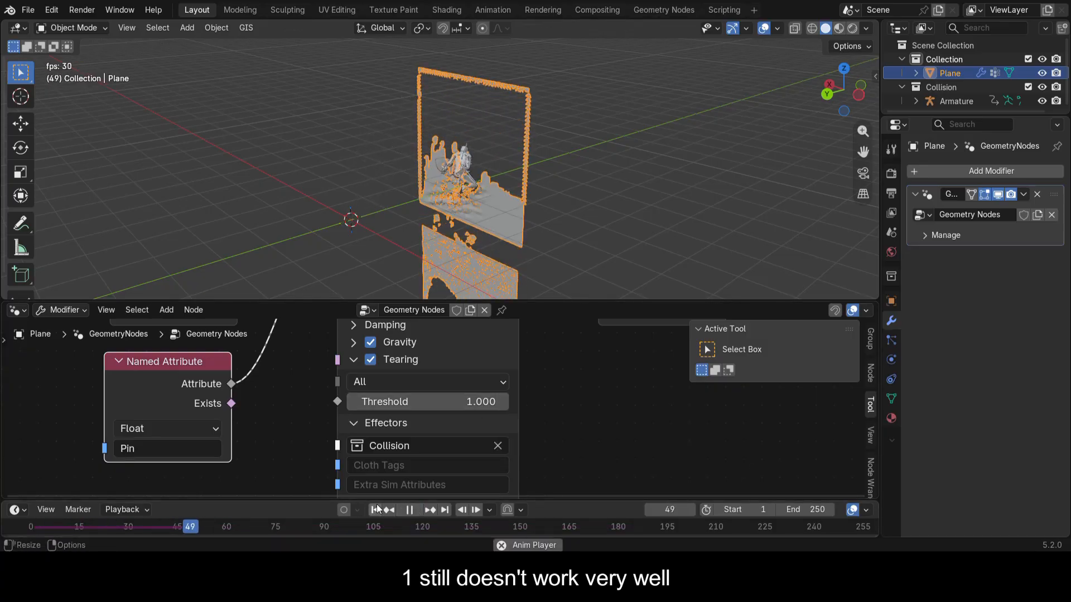
{"action": "left_click", "coordinate": [409, 510]}
Set the Tearing Threshold to 1.1 and replay the simulation from the start.
{"action": "left_click", "coordinate": [502, 402]}
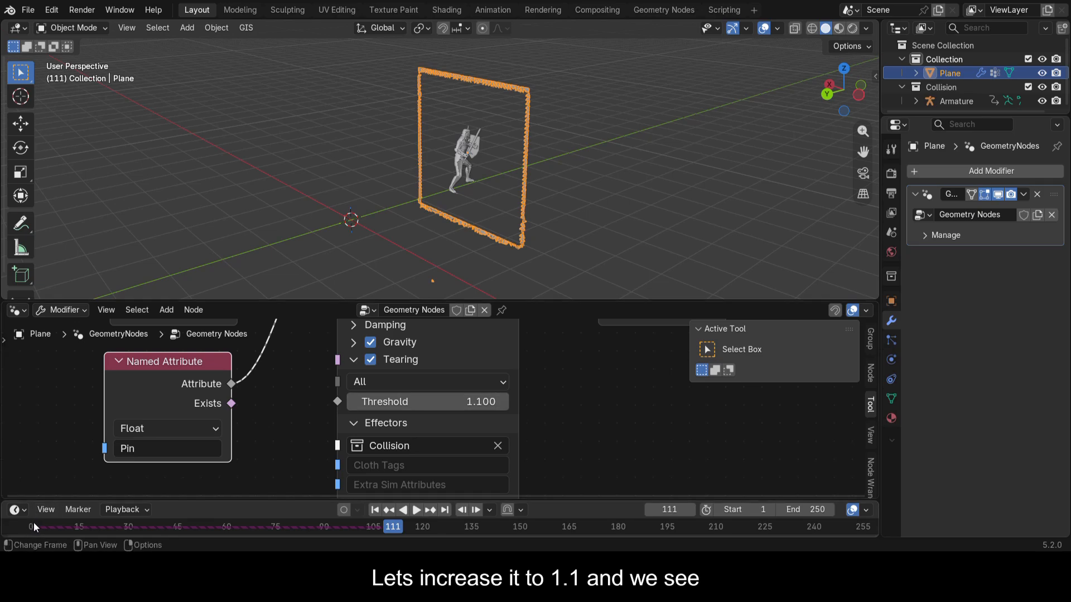
{"action": "key", "text": "shift+Left"}
{"action": "left_click", "coordinate": [416, 510]}
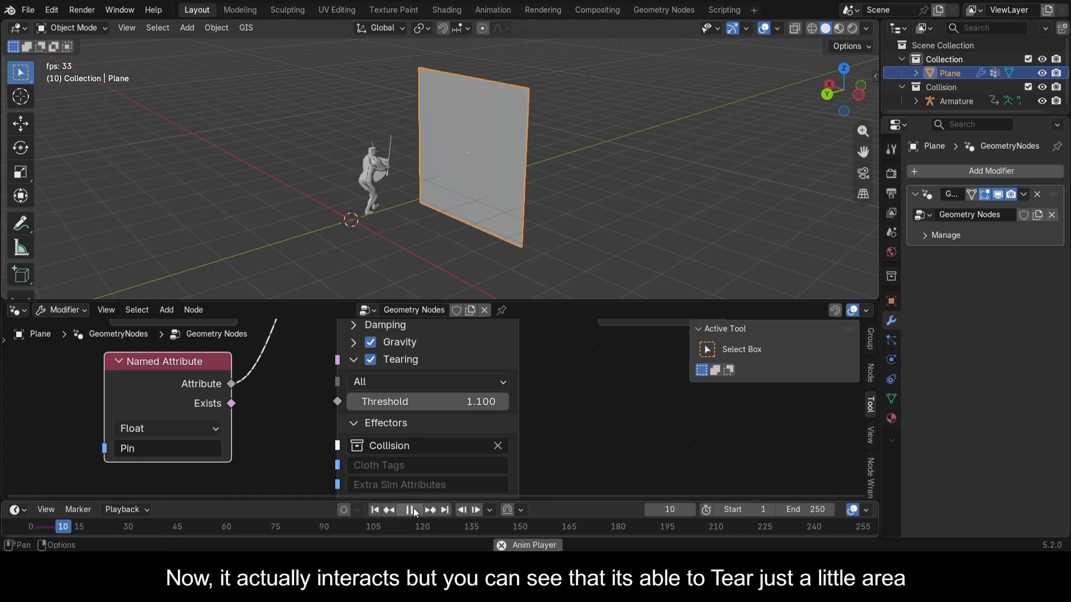
Try a Tearing Threshold of 1.05 and replay the simulation from the start to check how the cloth tears.
{"action": "left_click_drag", "start_coordinate": [853, 103], "coordinate": [852, 91]}
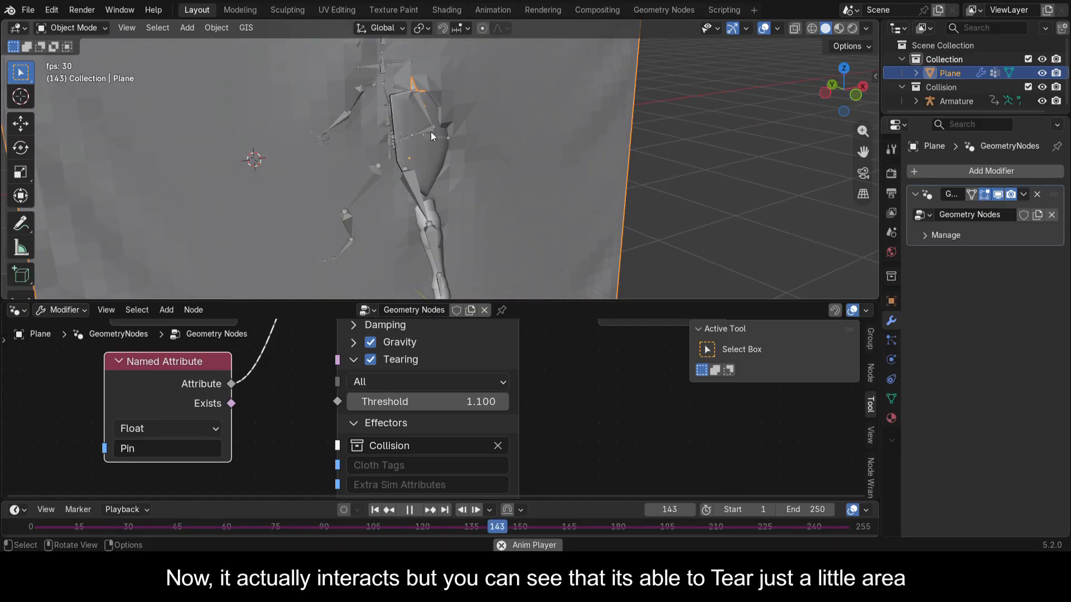
{"action": "key", "text": "space"}
{"action": "left_click", "coordinate": [468, 399]}
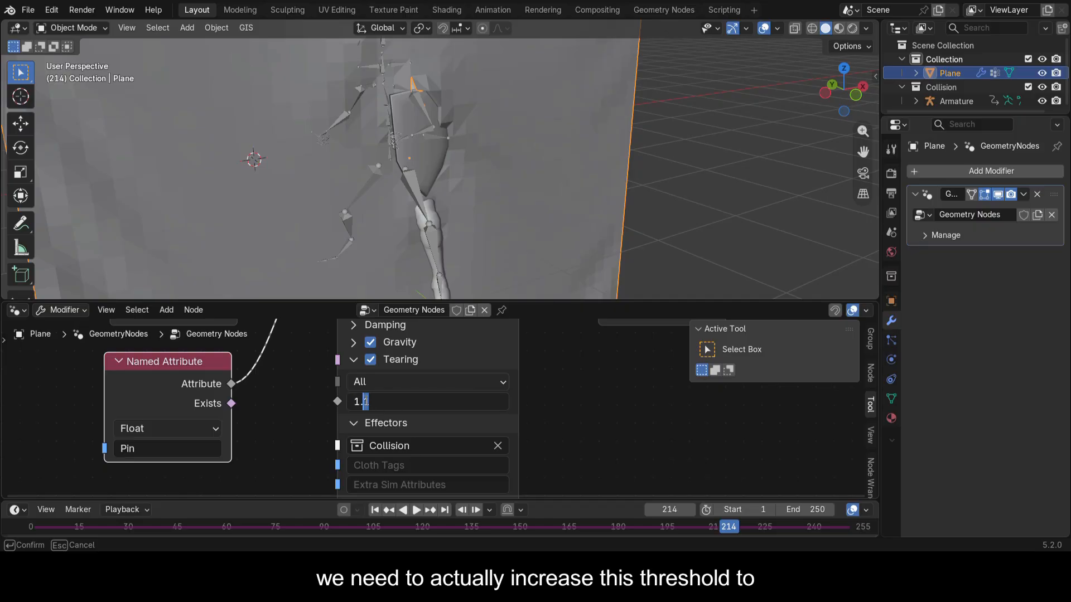
{"action": "left_click", "coordinate": [366, 402]}
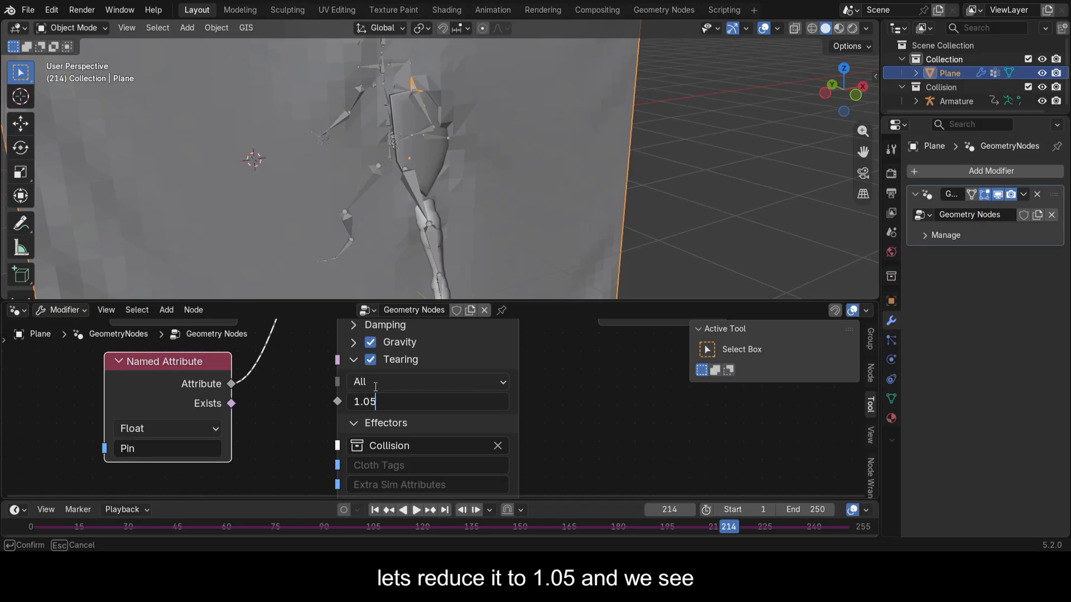
{"action": "key", "text": "Return"}
{"action": "left_click", "coordinate": [35, 527]}
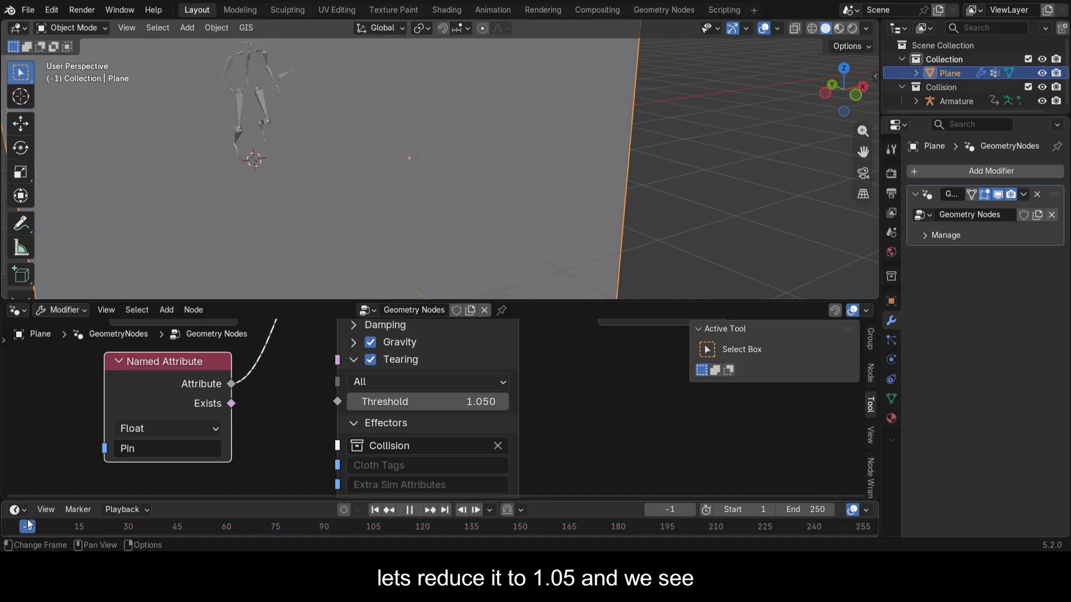
{"action": "key", "text": "space"}
{"action": "scroll", "coordinate": [502, 185], "scroll_direction": "down", "scroll_amount": 3}
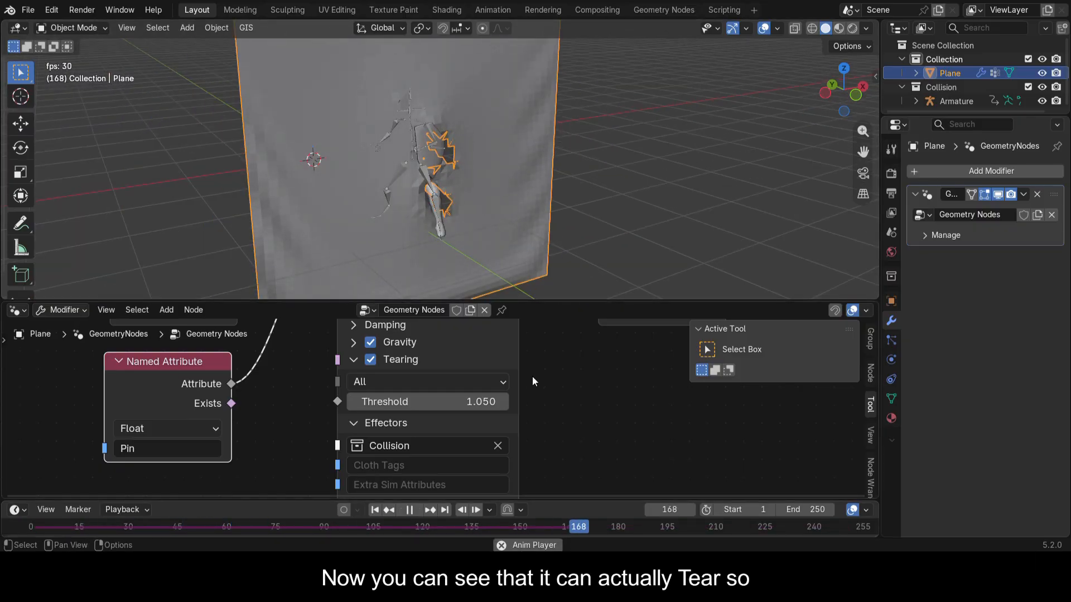
Try a cloth Stretchiness of 0.209, replay the simulation from the start, and reduce the Stretchiness to about 0.129.
{"action": "middle_click_drag", "start_coordinate": [532, 376], "coordinate": [540, 482]}
{"action": "left_click_drag", "start_coordinate": [394, 358], "coordinate": [408, 358]}
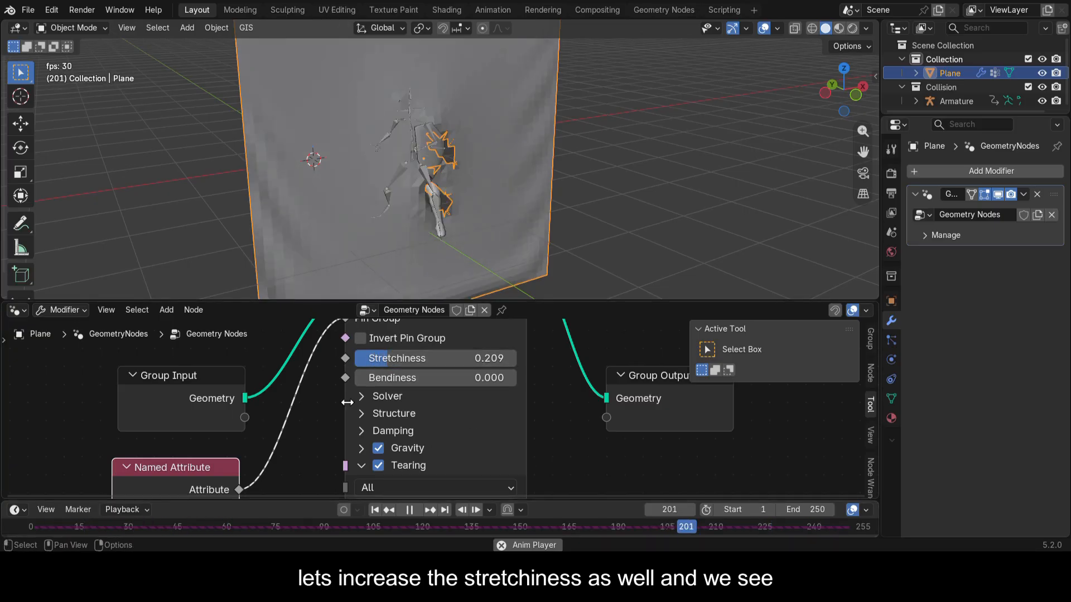
{"action": "left_click", "coordinate": [25, 522]}
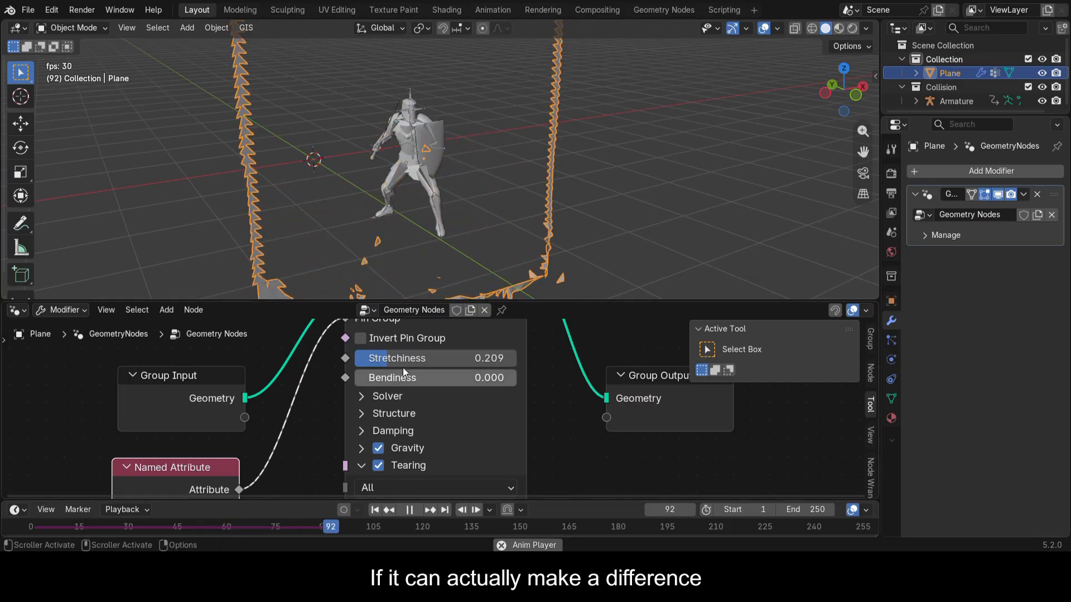
{"action": "left_click_drag", "start_coordinate": [392, 356], "coordinate": [381, 359]}
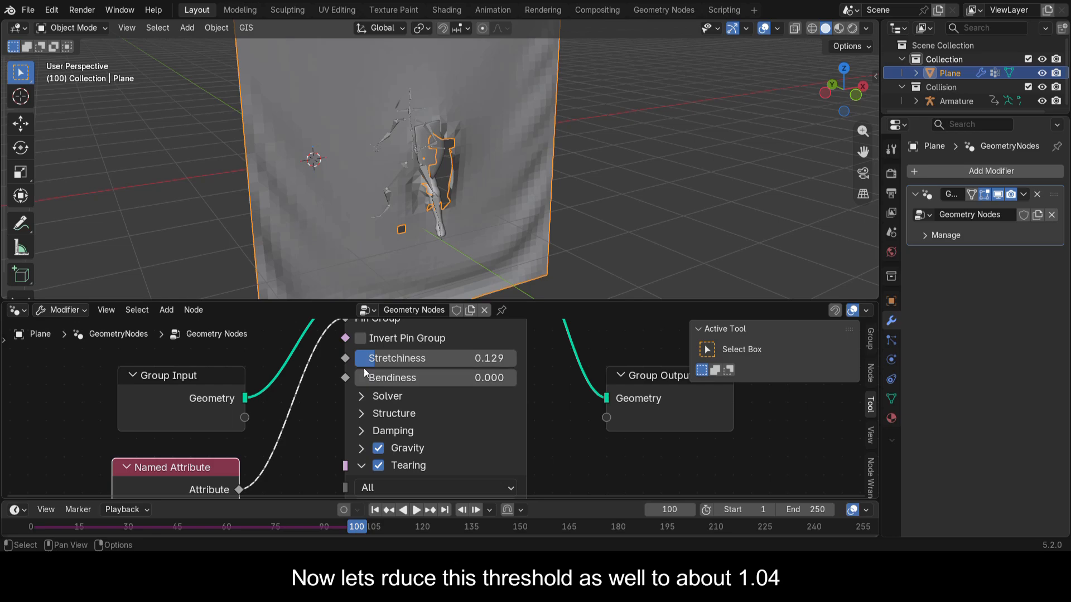
Set the Tearing Threshold to 1.04 and raise the cloth's Bendiness to about 0.133.
{"action": "middle_click_drag", "start_coordinate": [456, 494], "coordinate": [446, 437]}
{"action": "scroll", "coordinate": [446, 440], "scroll_direction": "up", "scroll_amount": 2}
{"action": "left_click", "coordinate": [400, 451]}
{"action": "left_click_drag", "start_coordinate": [364, 451], "coordinate": [356, 453]}
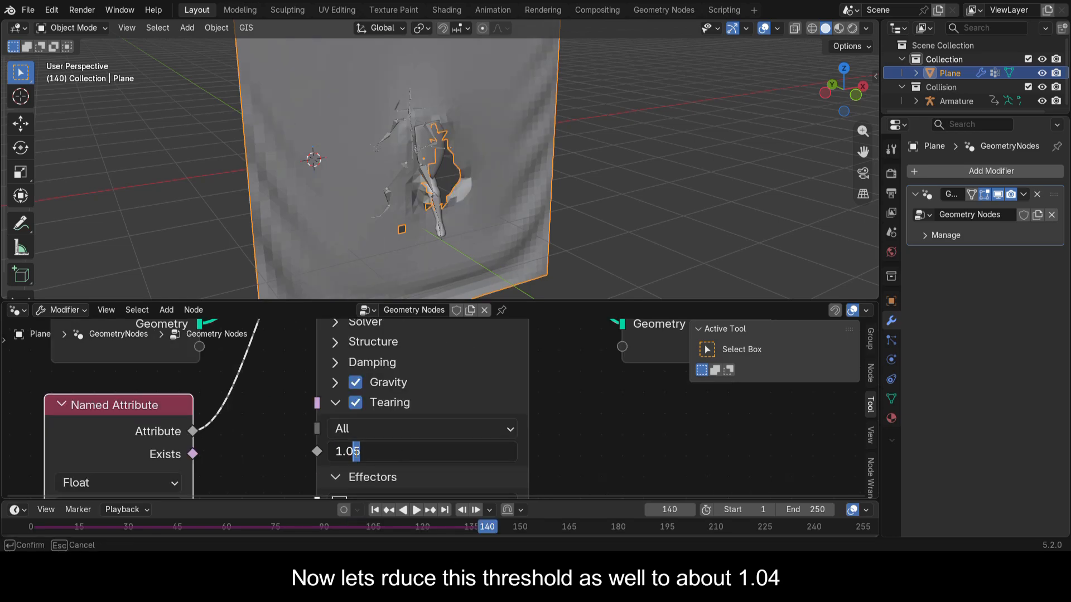
{"action": "type", "text": "4"}
{"action": "key", "text": "Return"}
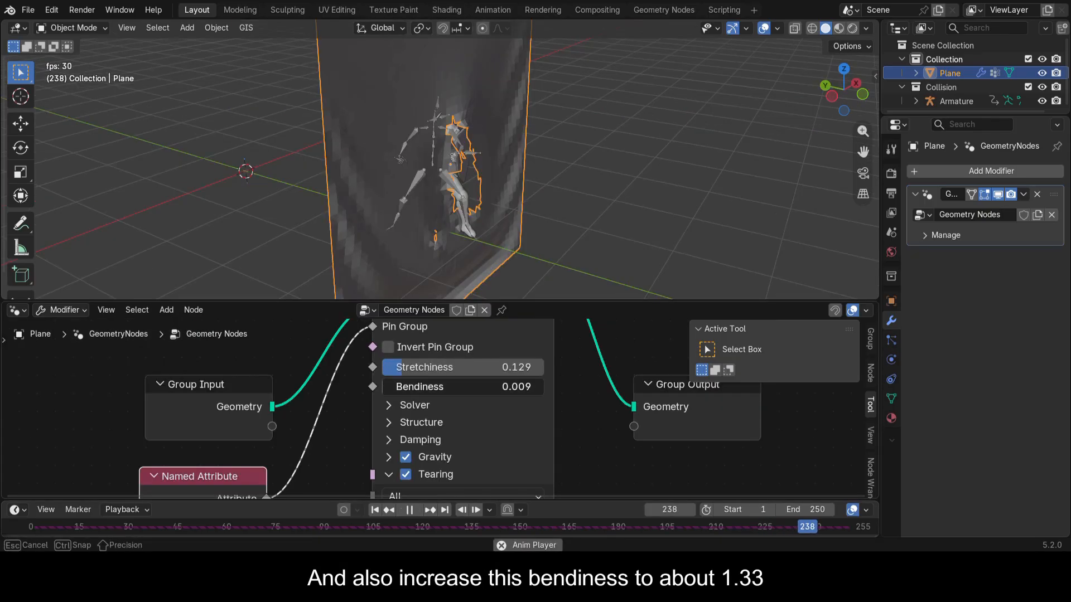
{"action": "left_click_drag", "start_coordinate": [447, 387], "coordinate": [525, 387]}
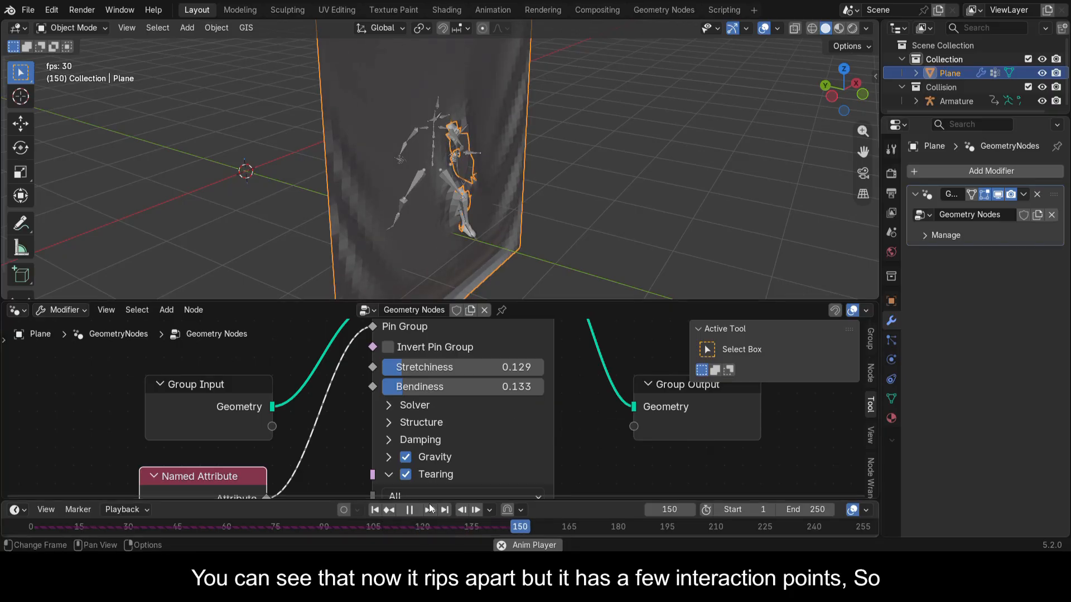
Set the Tearing Threshold to 1.035 while the simulation plays.
{"action": "scroll", "coordinate": [590, 387], "scroll_direction": "down", "scroll_amount": 2}
{"action": "middle_click_drag", "start_coordinate": [577, 354], "coordinate": [565, 265]}
{"action": "double_click", "coordinate": [517, 452]}
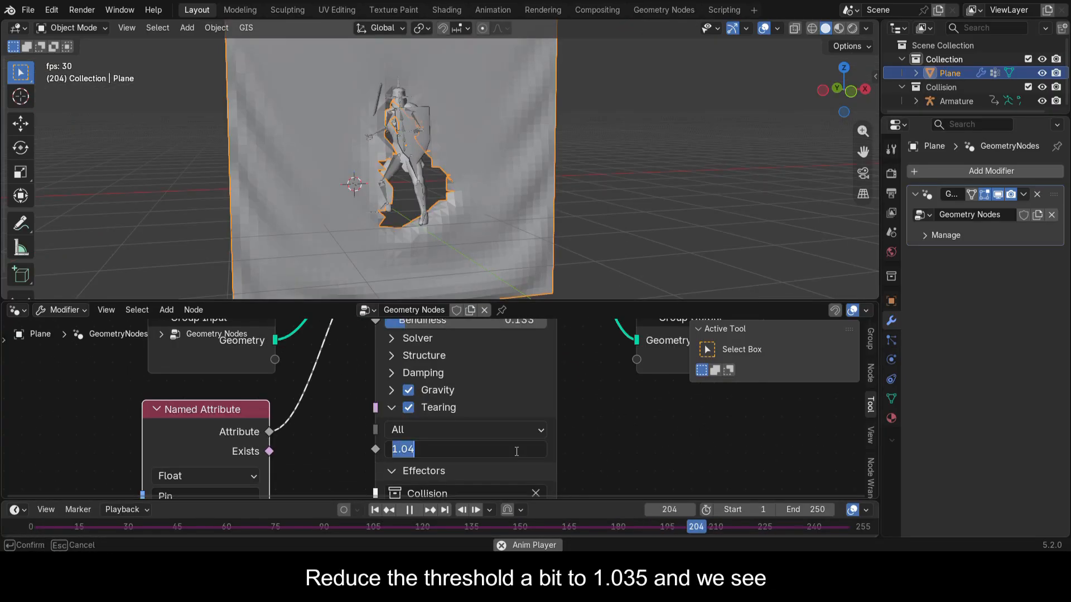
{"action": "type", "text": "1.03"}
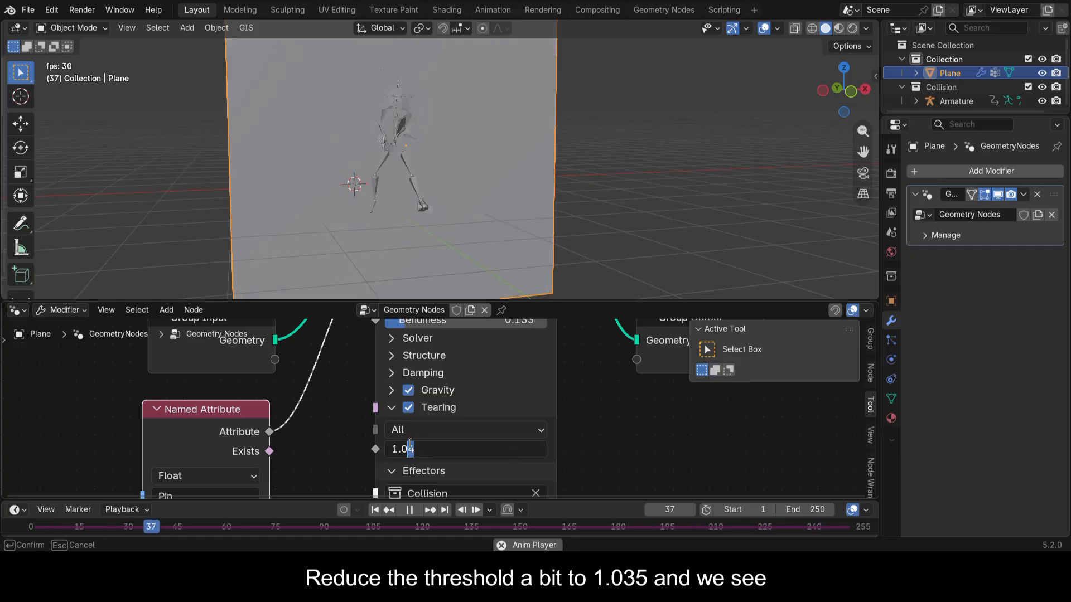
{"action": "type", "text": "5"}
{"action": "key", "text": "Return"}
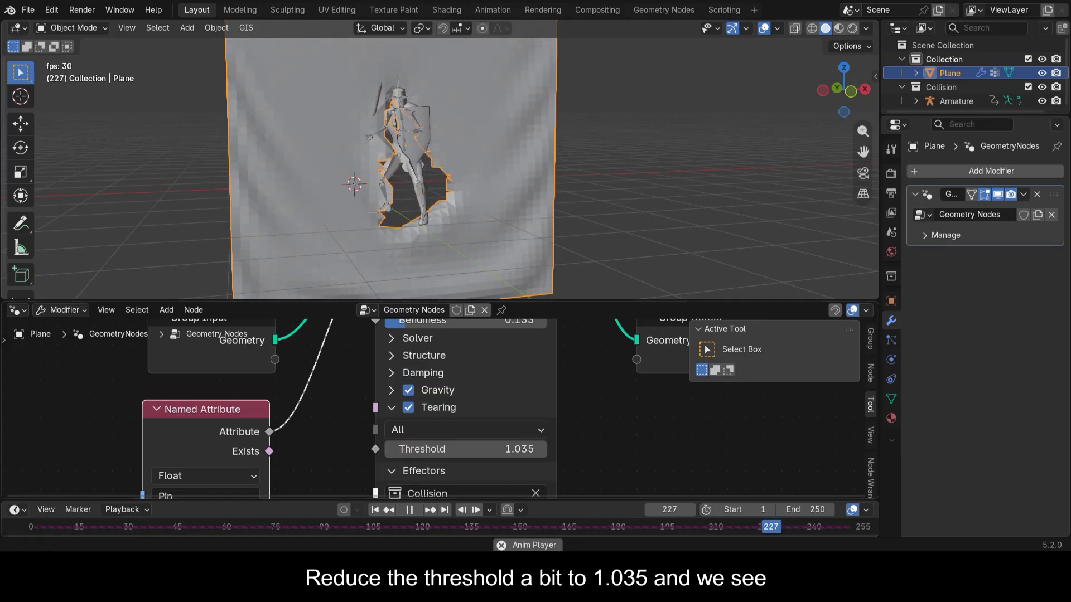
Set the cloth's Stretchiness to exactly 0.129 and check the torn cloth around the knight during playback.
{"action": "scroll", "coordinate": [591, 433], "scroll_direction": "up", "scroll_amount": 2}
{"action": "middle_click_drag", "start_coordinate": [592, 431], "coordinate": [590, 435]}
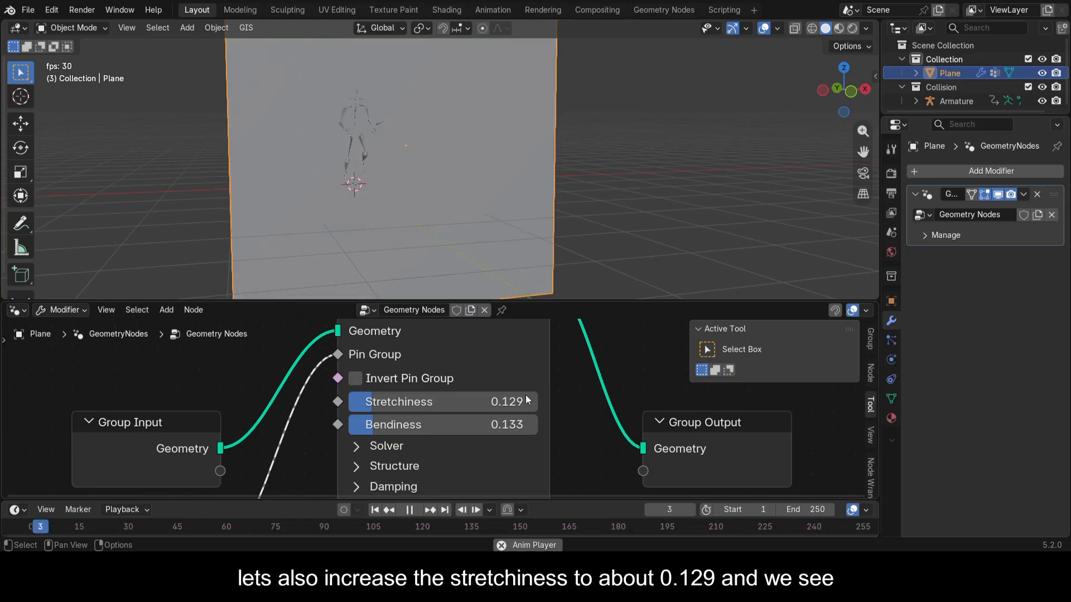
{"action": "left_click", "coordinate": [414, 403]}
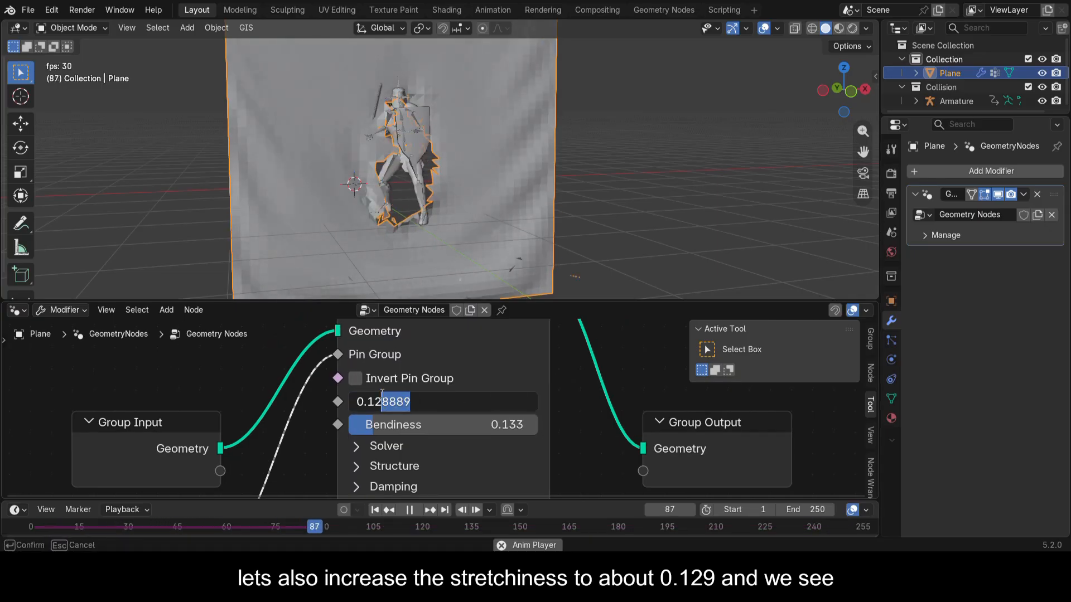
{"action": "left_click_drag", "start_coordinate": [413, 403], "coordinate": [380, 398]}
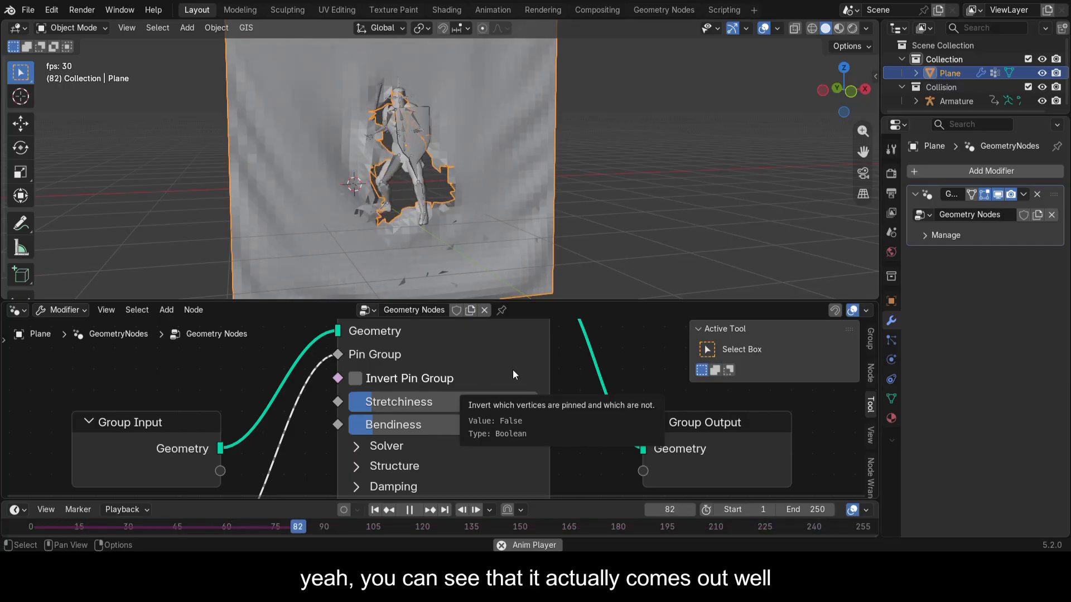
{"action": "scroll", "coordinate": [401, 96], "scroll_direction": "up", "scroll_amount": 1}
{"action": "scroll", "coordinate": [410, 108], "scroll_direction": "down", "scroll_amount": 3}
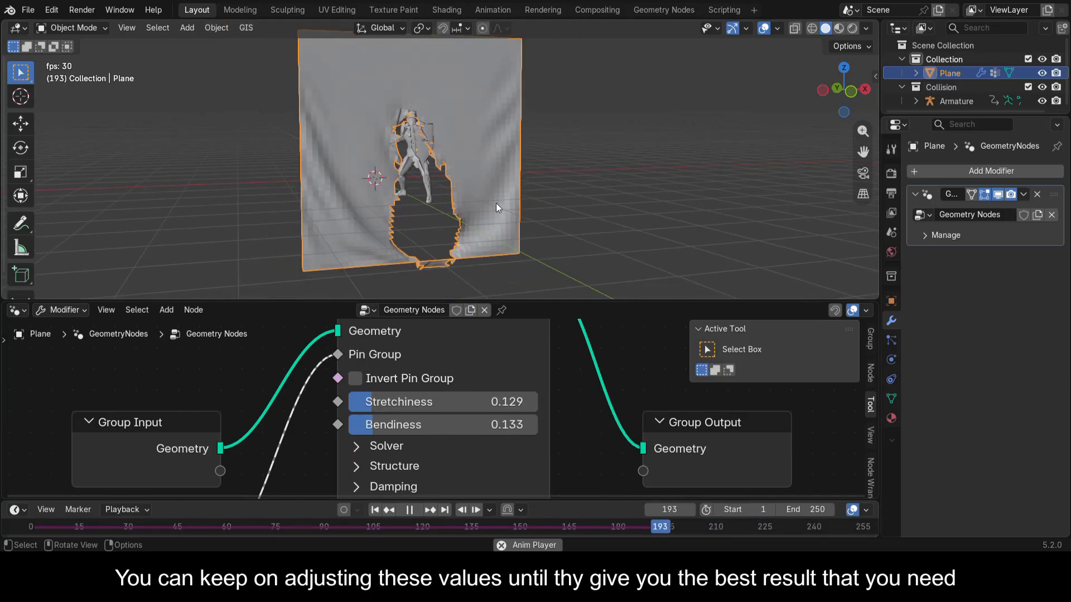
{"action": "left_click_drag", "start_coordinate": [390, 403], "coordinate": [382, 402]}
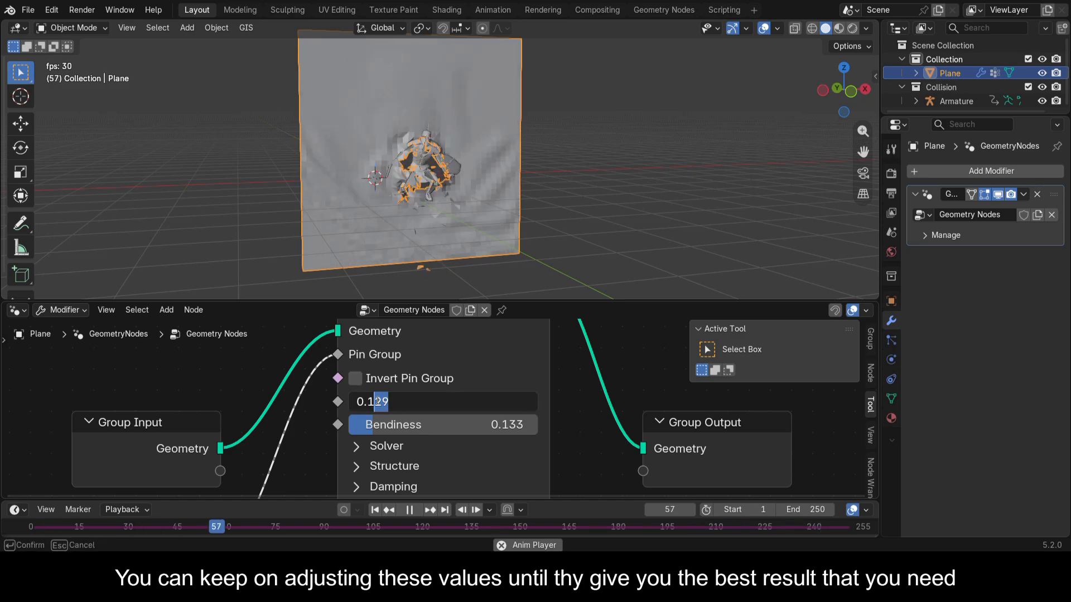
{"action": "key", "text": "Return"}
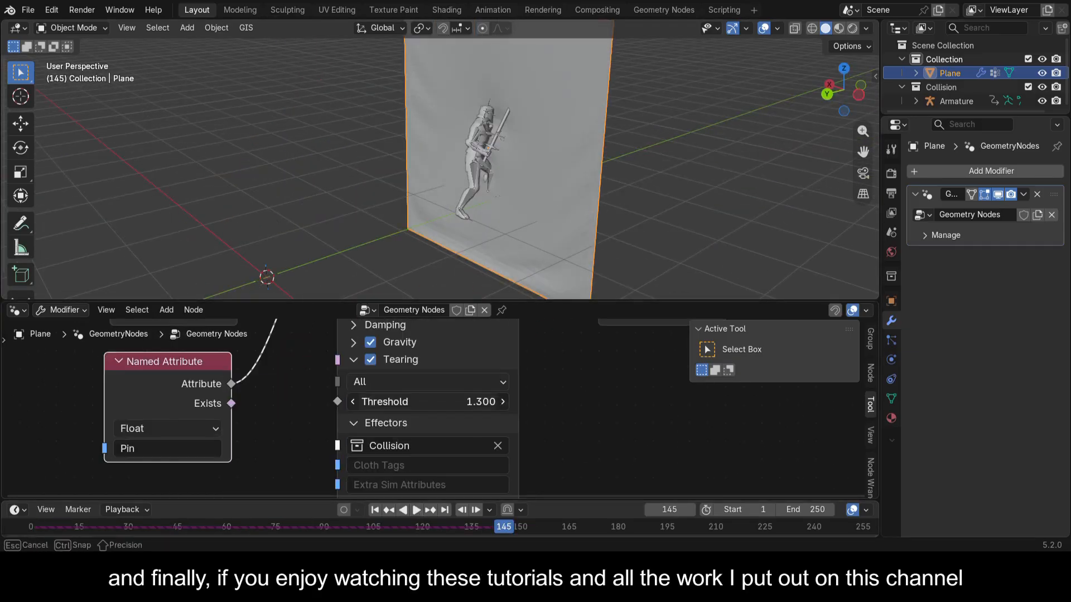
{"action": "left_click_drag", "start_coordinate": [429, 402], "coordinate": [391, 402]}
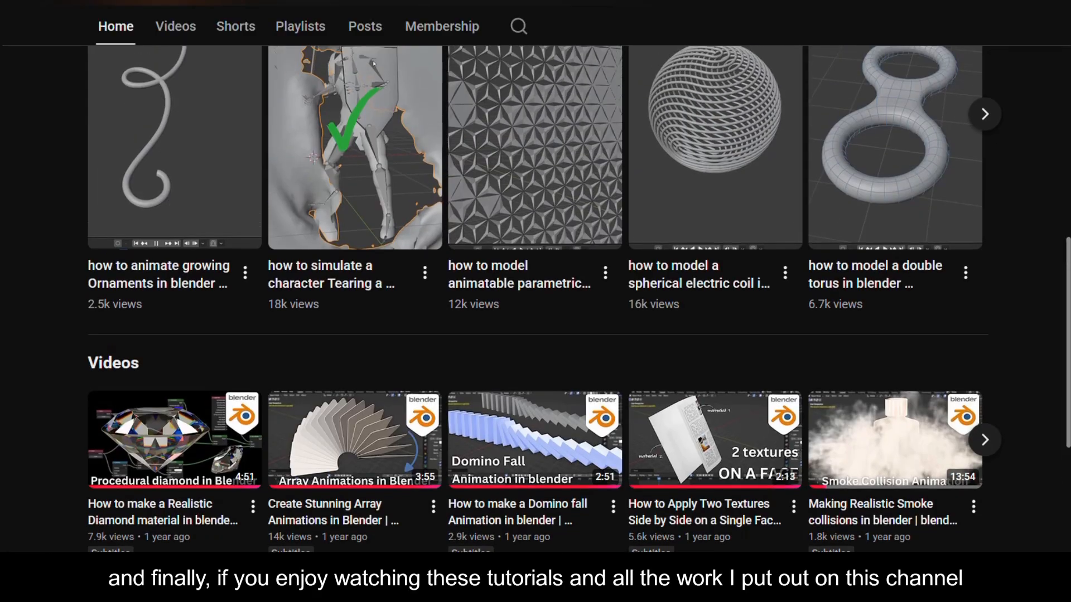
{"action": "left_click_drag", "start_coordinate": [1068, 288], "coordinate": [1061, 12]}
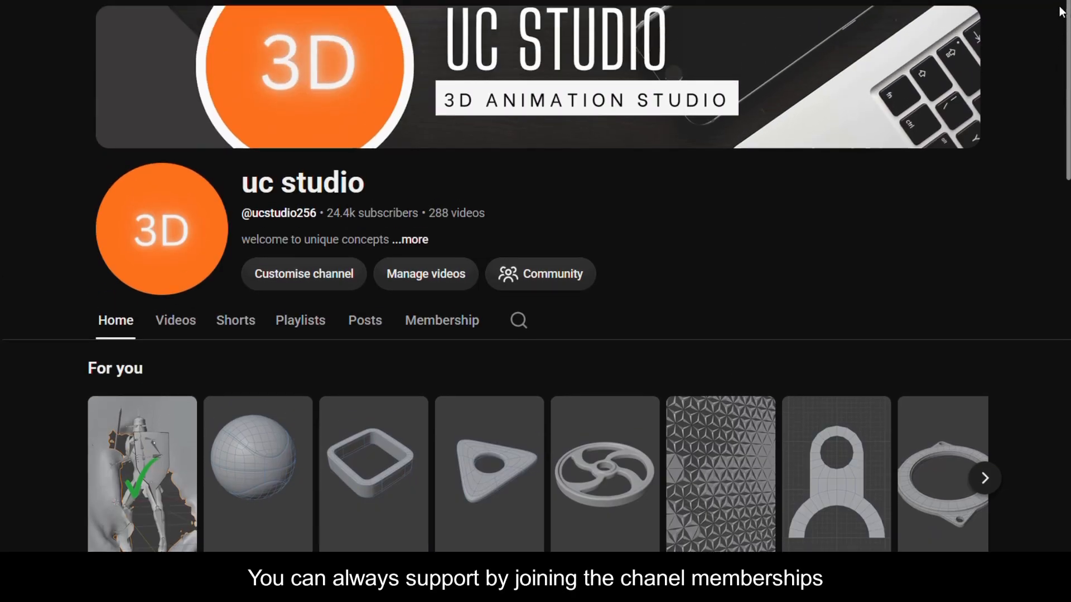